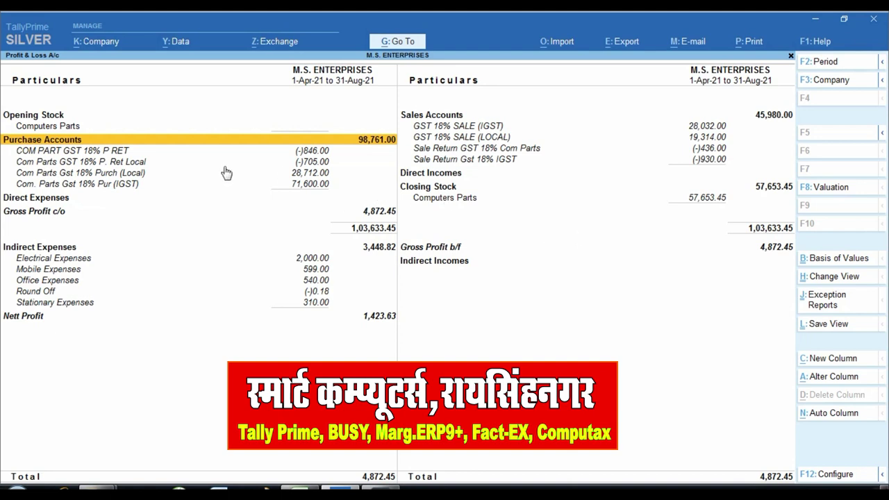
Review TallyPrime's Profit & Loss A/c, with Gross Profit 4,872.45 and Nett Profit 1,423.63
key(ctrl)
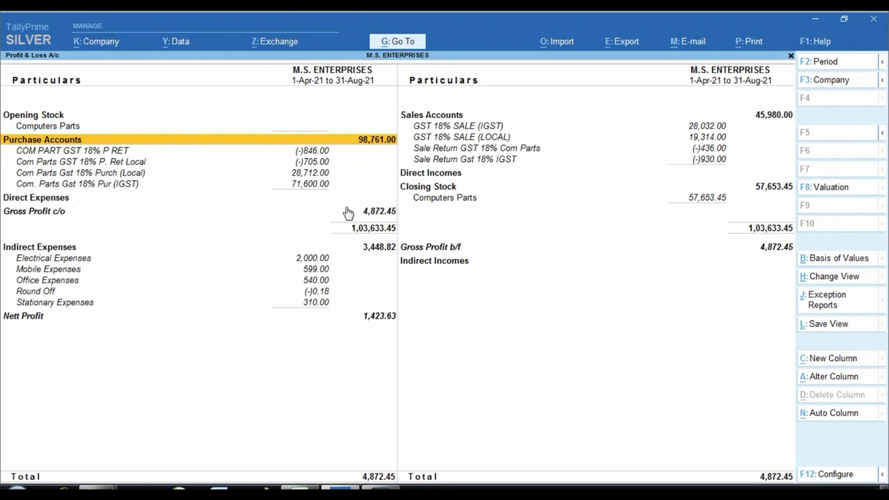
Look at the blank Trading Account's purchase return cell, then return to TallyPrime's P&L report
click(299, 493)
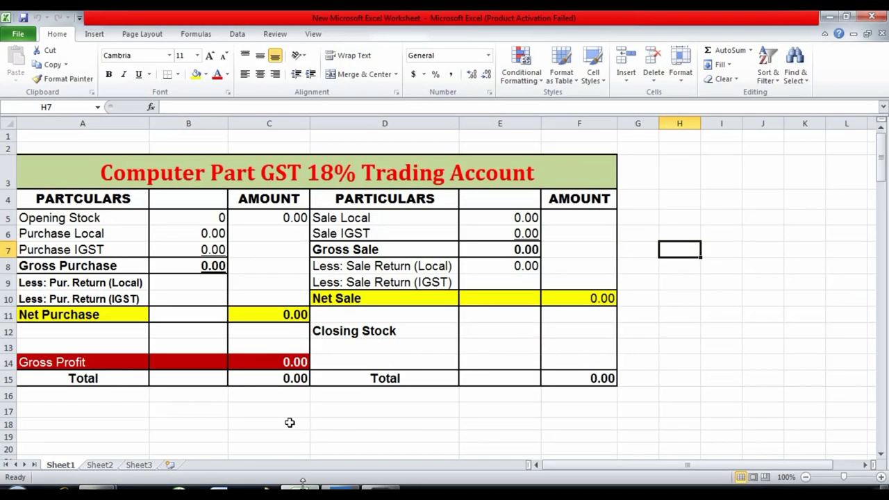
click(269, 280)
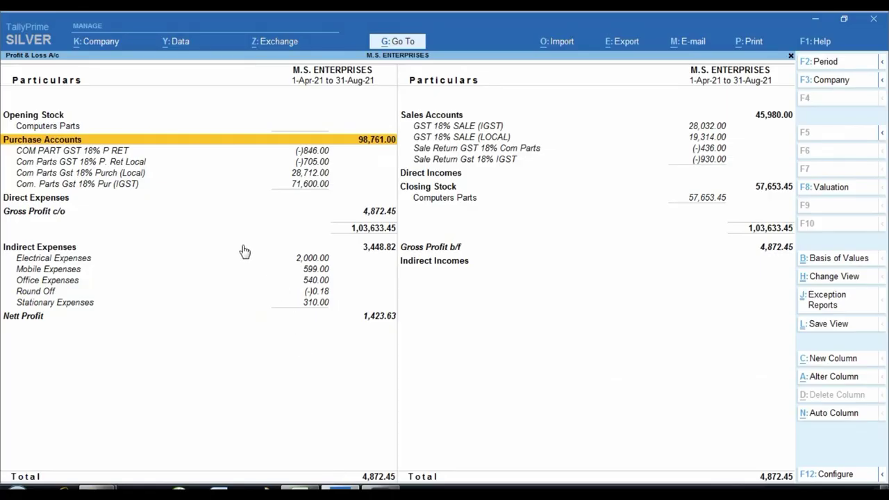
click(243, 247)
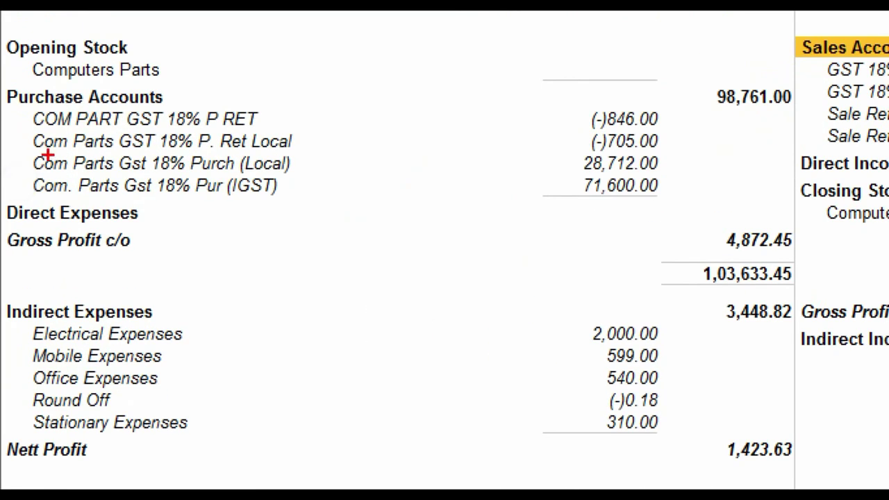
Mark Tally's local and IGST purchase rows, widen column B, and select the Purchase Local cell B6
drag(9, 154, 580, 209)
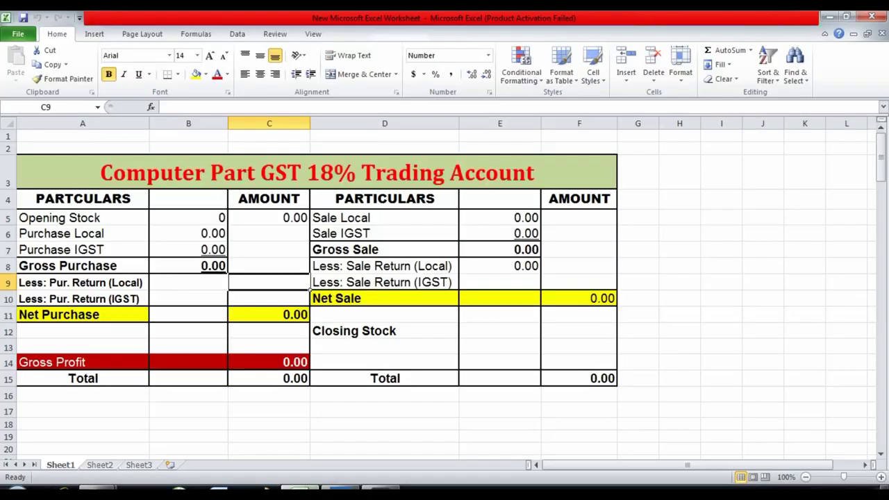
click(311, 487)
click(286, 261)
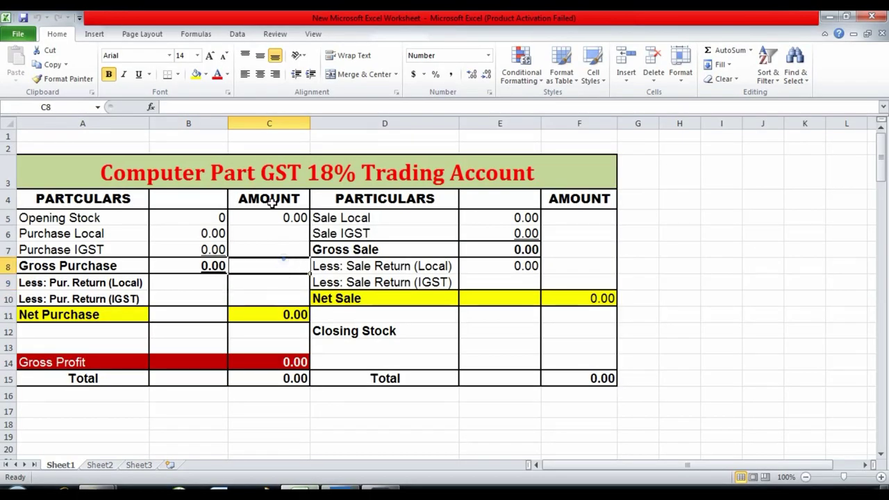
drag(228, 126, 229, 126)
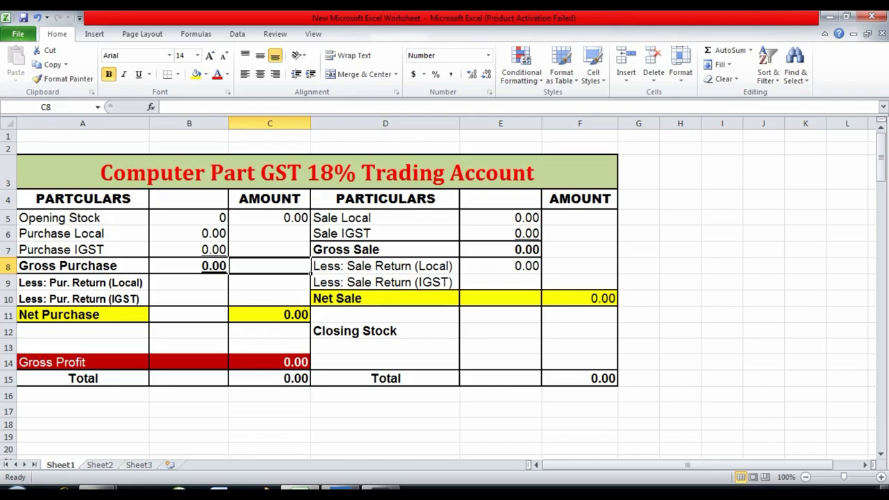
click(385, 491)
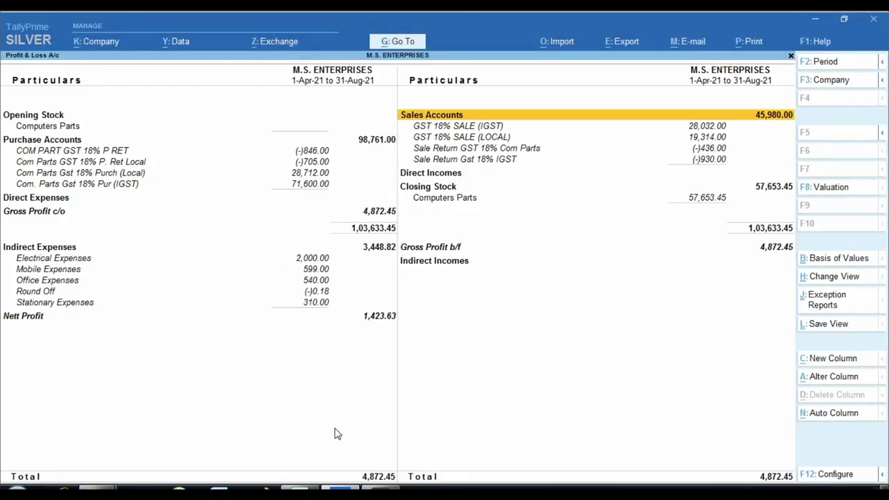
click(312, 489)
click(216, 238)
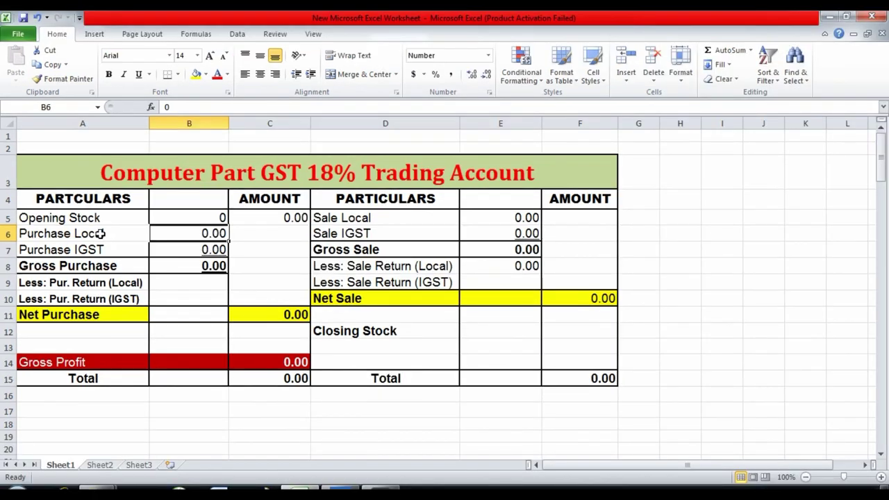
Locate the Purchase Local row in Excel and mark its 28,712.00 amount in TallyPrime
click(100, 233)
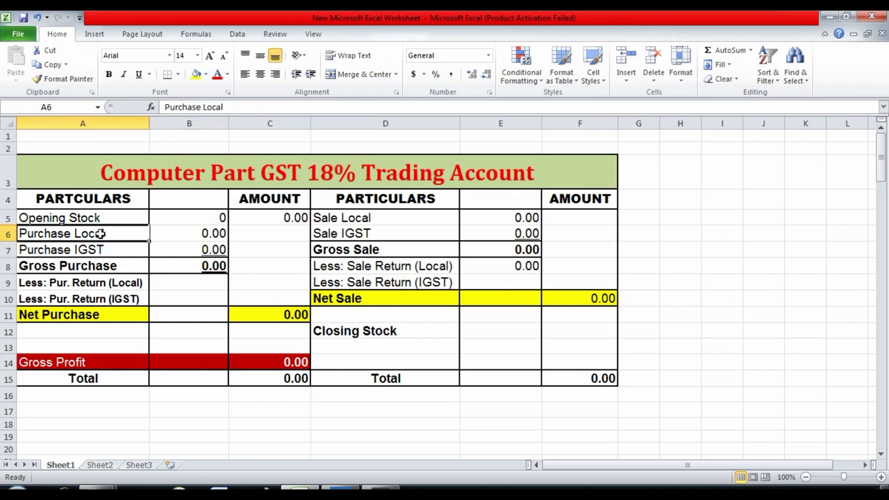
click(189, 251)
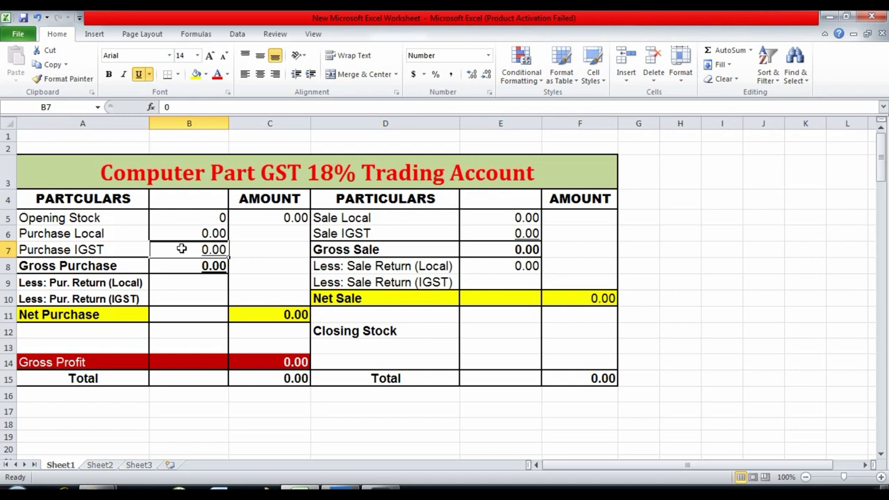
click(192, 232)
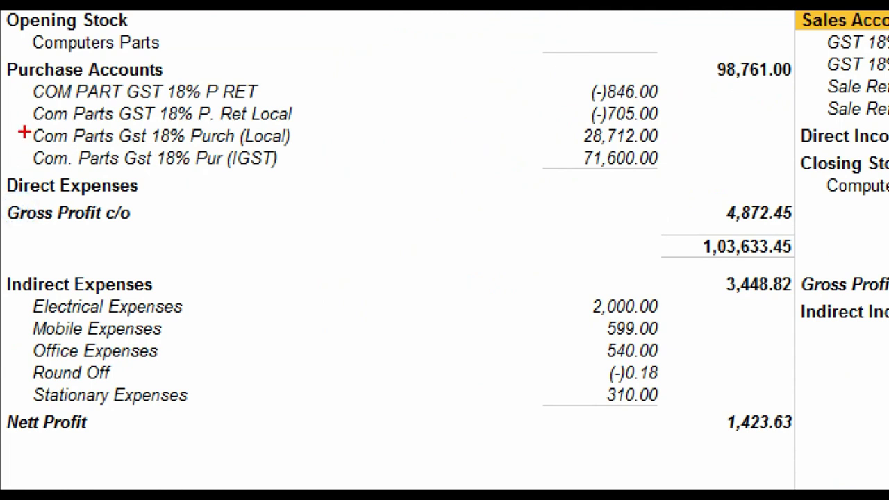
drag(24, 119, 621, 142)
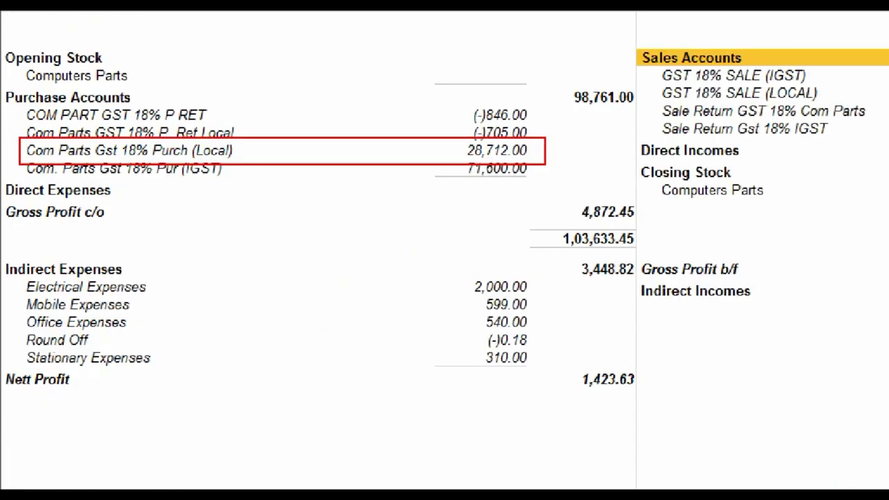
Enter purchases of 28712 (local) and 71600 (IGST), checking TallyPrime's detailed ledger figures
key(Escape)
key(alt+Tab)
text(28)
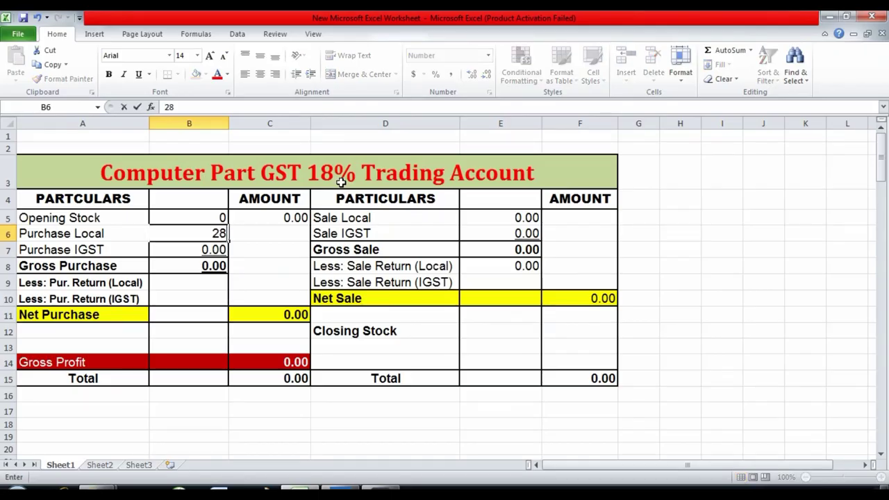
text(7120)
key(BackSpace)
key(Return)
key(alt+Tab)
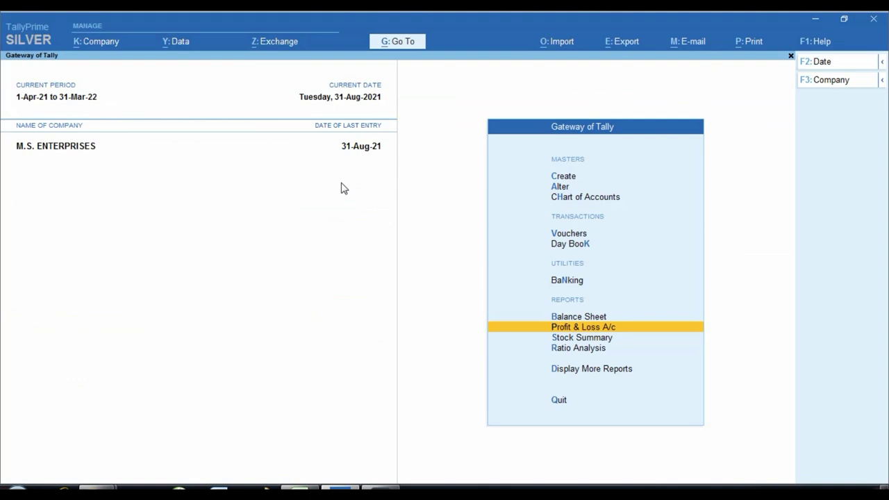
key(Return)
key(alt+F5)
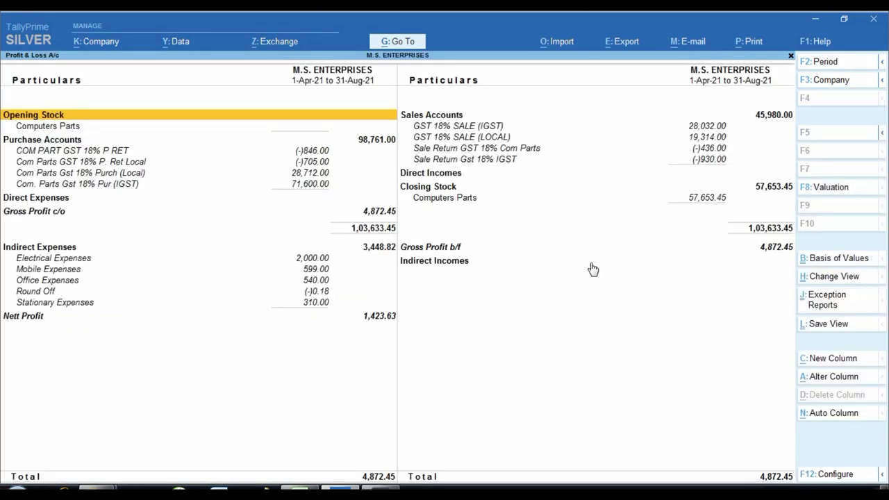
key(alt+Tab)
text(71)
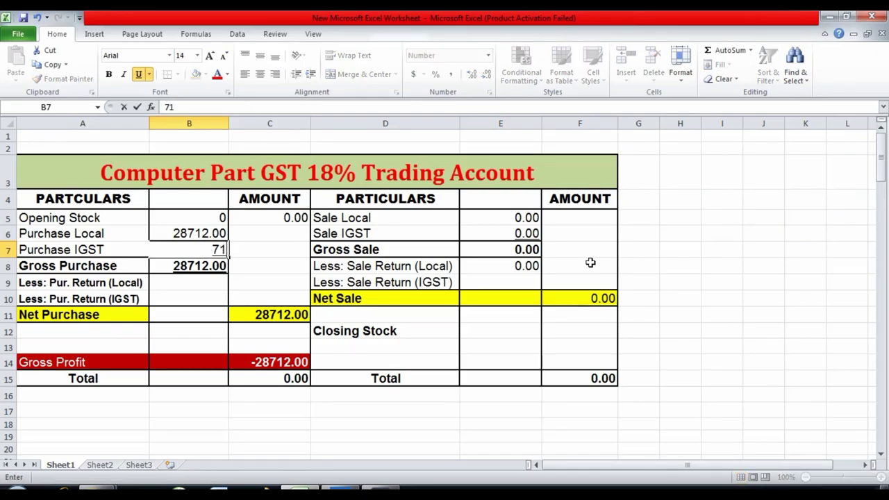
text(600)
key(Return)
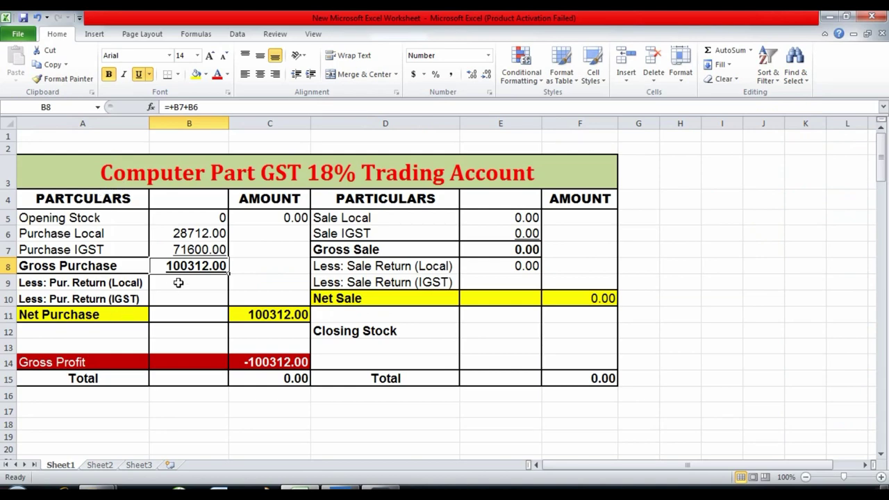
Enter purchase returns of 705 (local) and 846 (IGST), giving Net Purchase 98761.00
click(178, 281)
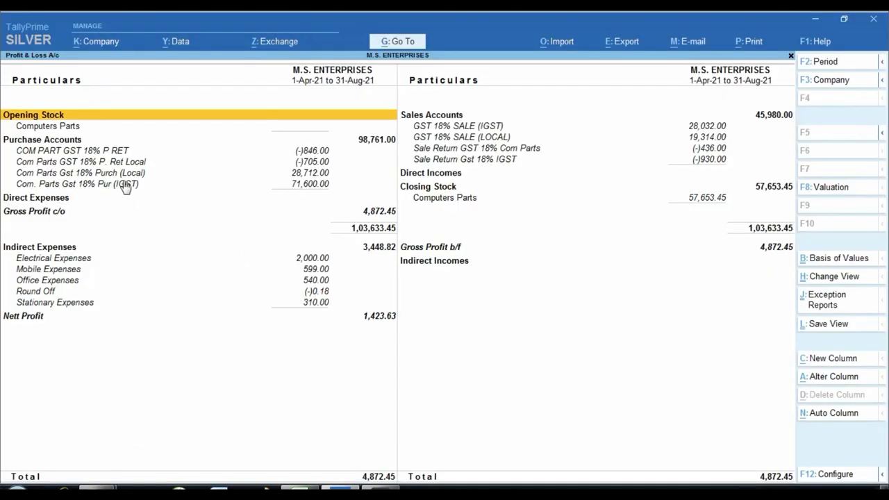
click(312, 165)
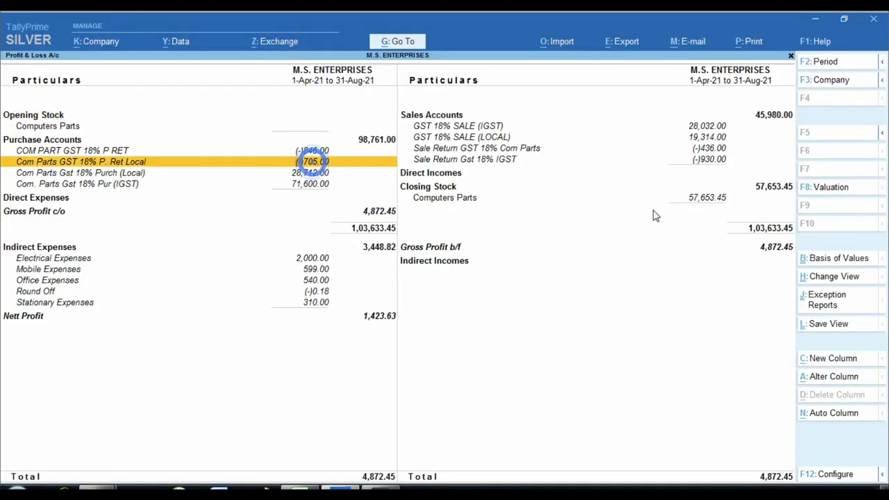
key(alt+Tab)
text(70)
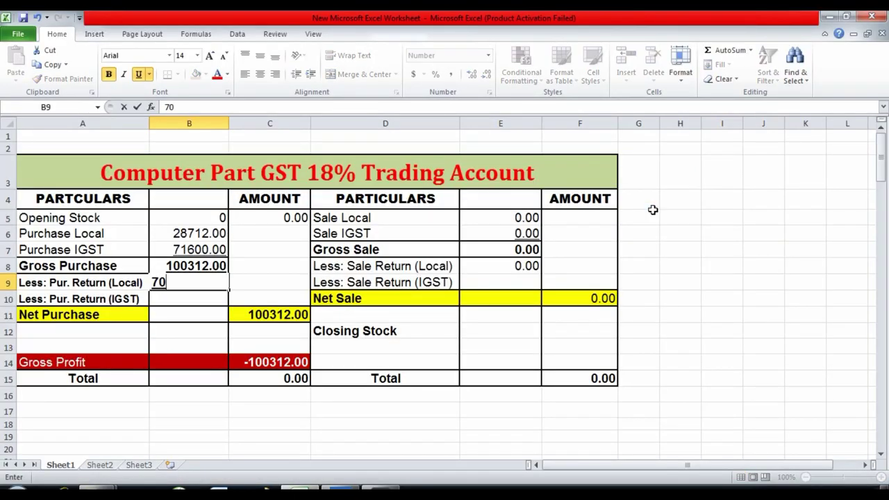
text(5)
key(Return)
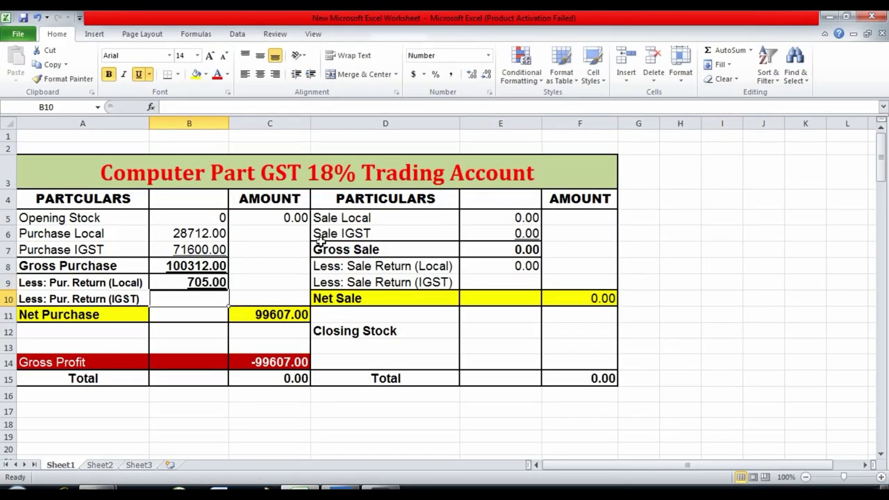
key(alt+Tab)
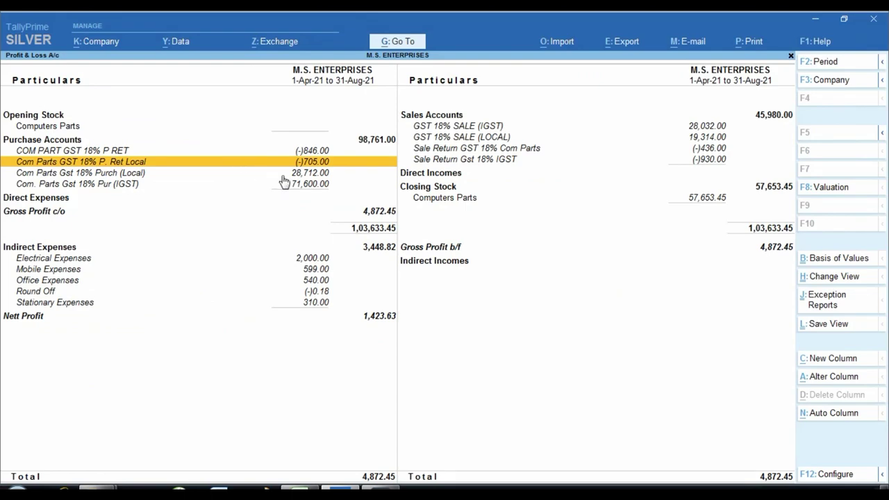
key(alt+Tab)
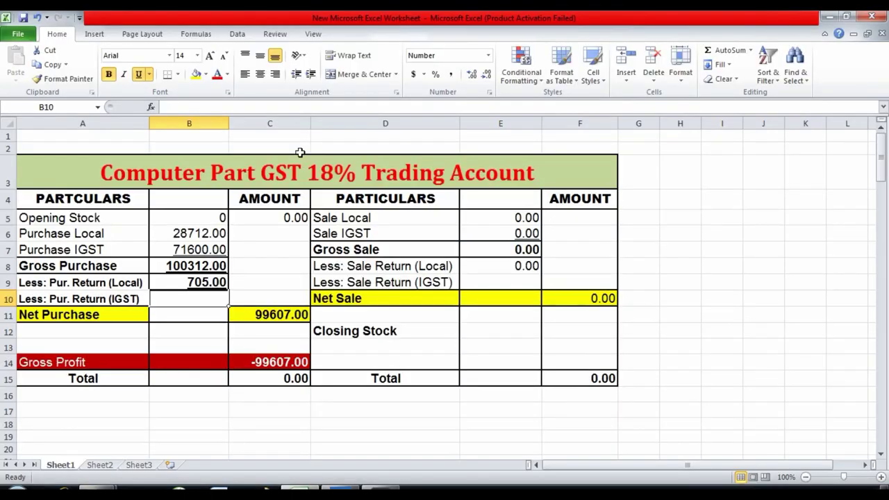
text(846)
key(Return)
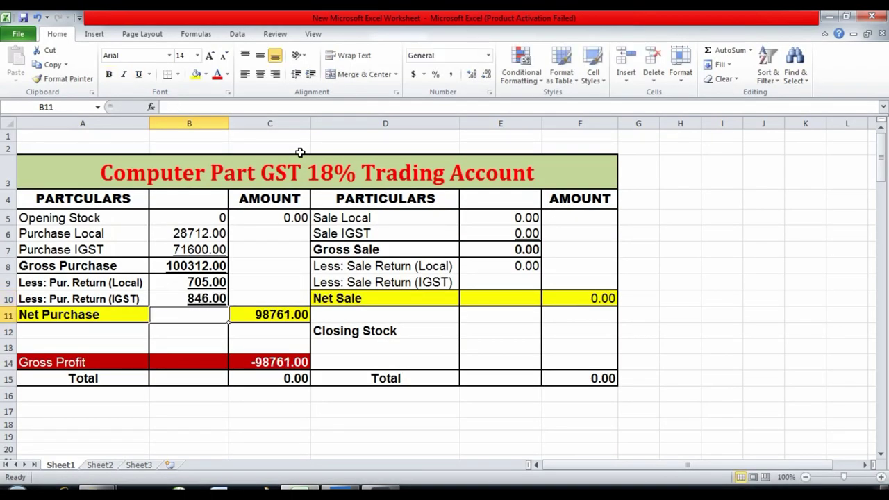
key(Down)
key(Down)
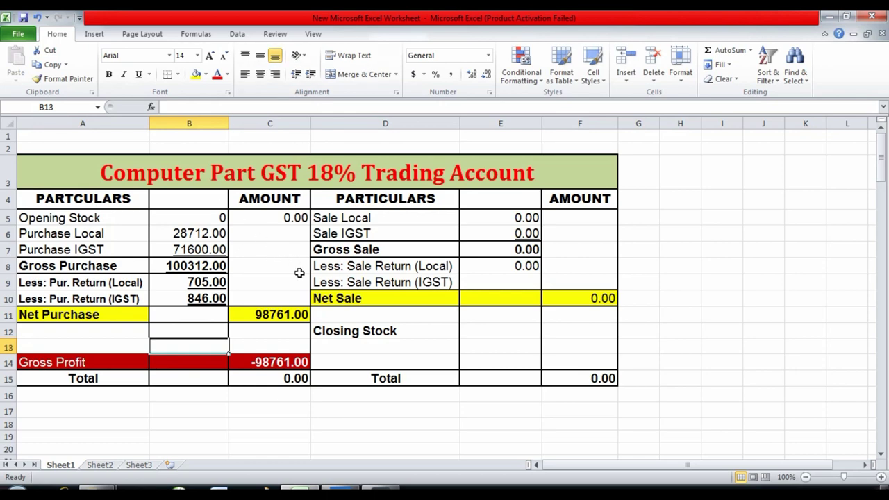
Mark TallyPrime's Purchase Accounts total of 98,761.00
key(alt+Tab)
key(ctrl+1)
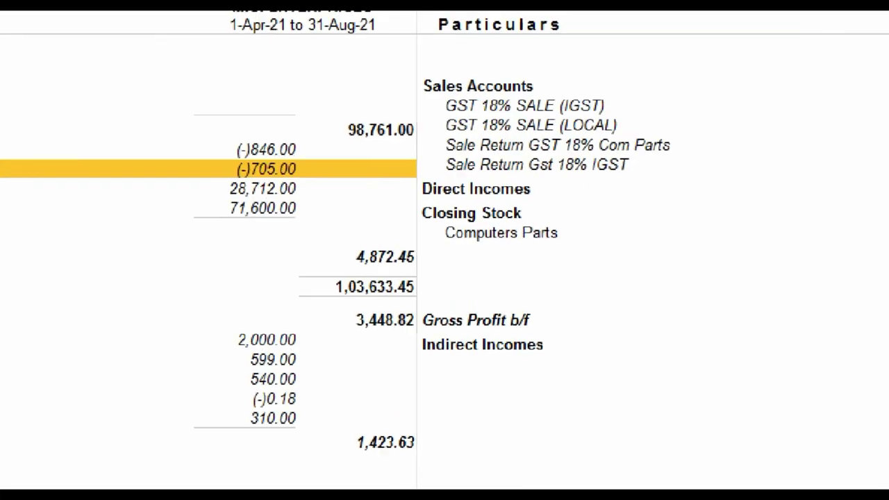
click(369, 149)
drag(318, 112, 422, 143)
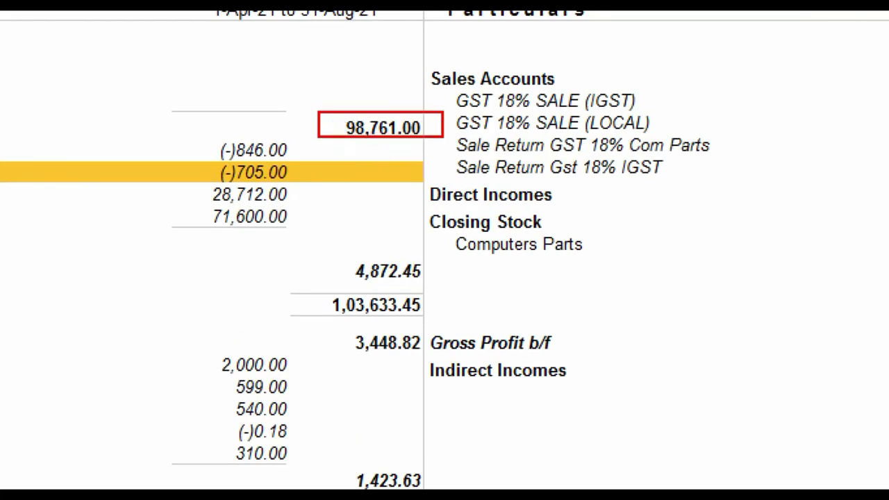
key(Escape)
key(alt+Tab)
Mark Excel's Net Purchase 98761.00 and check its =+B8-B10-B9 formula
click(265, 324)
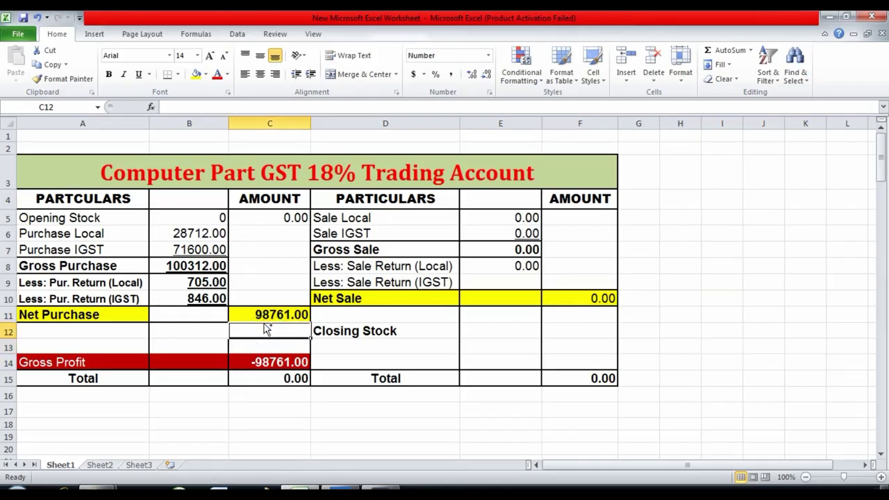
key(ctrl+1)
drag(207, 274, 361, 333)
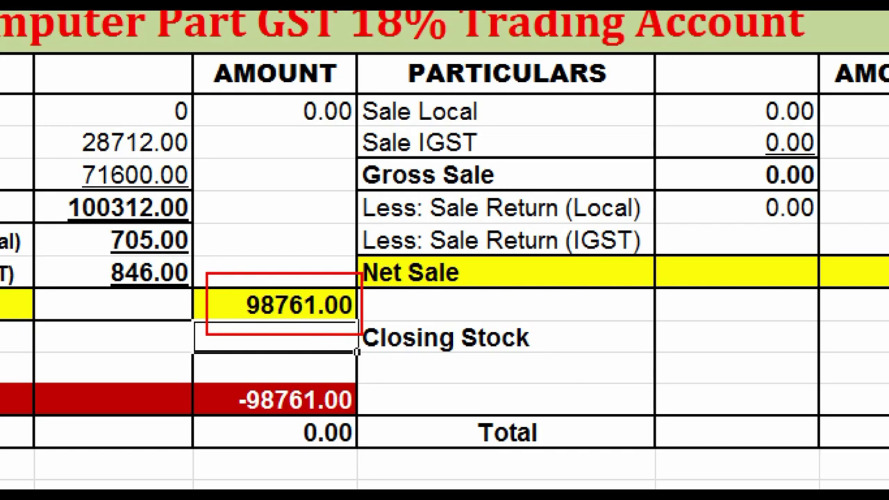
key(Escape)
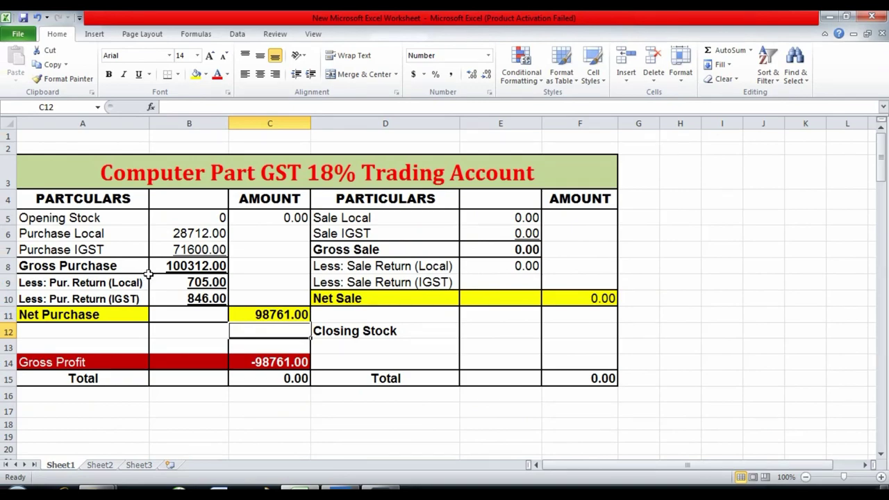
key(ctrl+1)
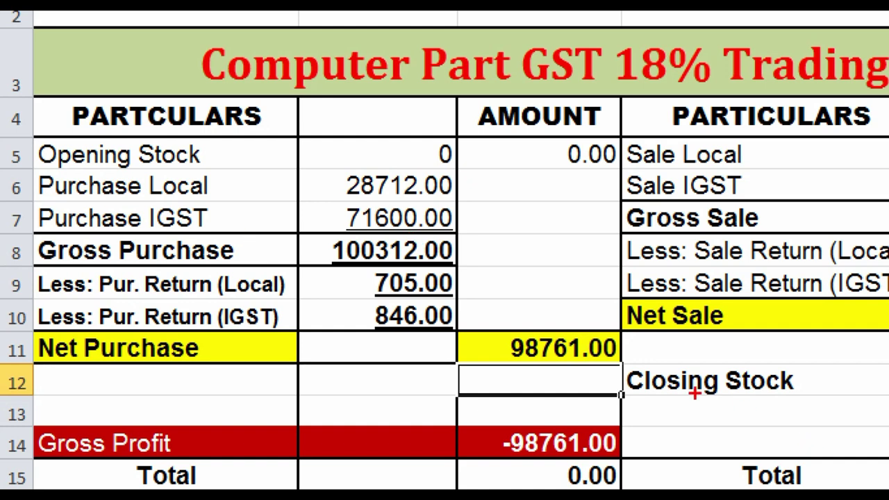
drag(488, 321, 622, 372)
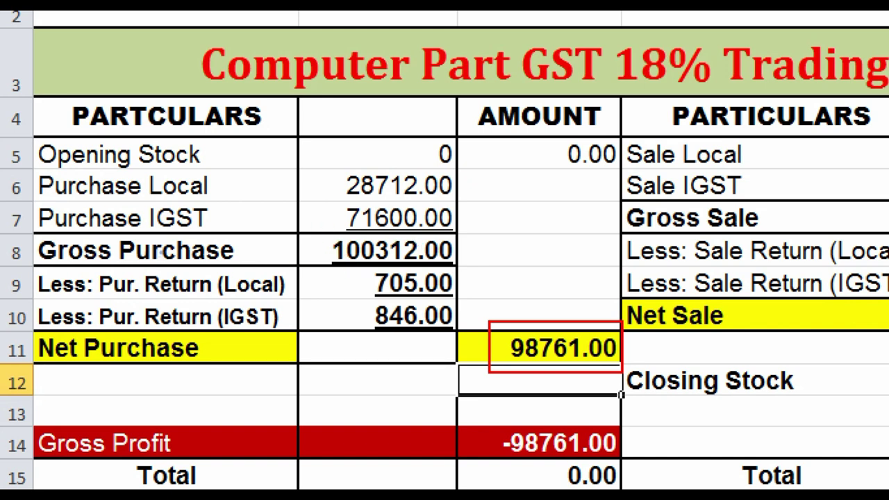
drag(323, 224, 456, 266)
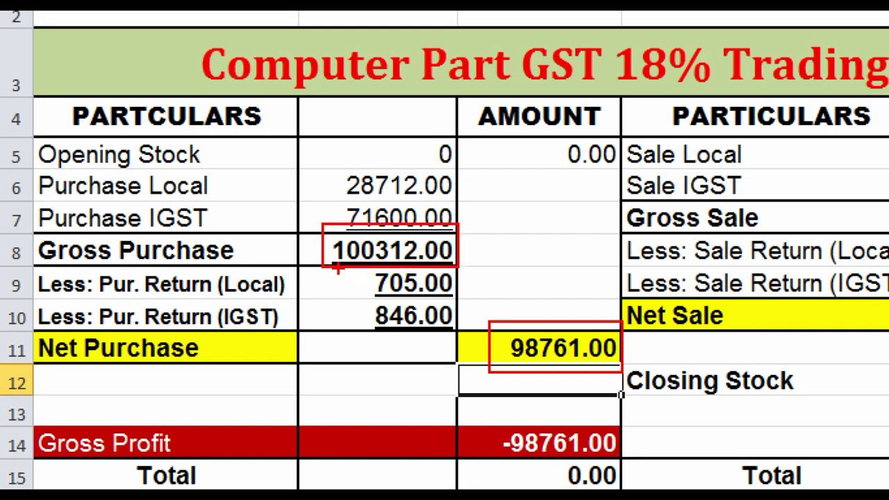
mouse_move(338, 269)
mouse_down()
mouse_move(368, 309)
mouse_move(456, 330)
mouse_up()
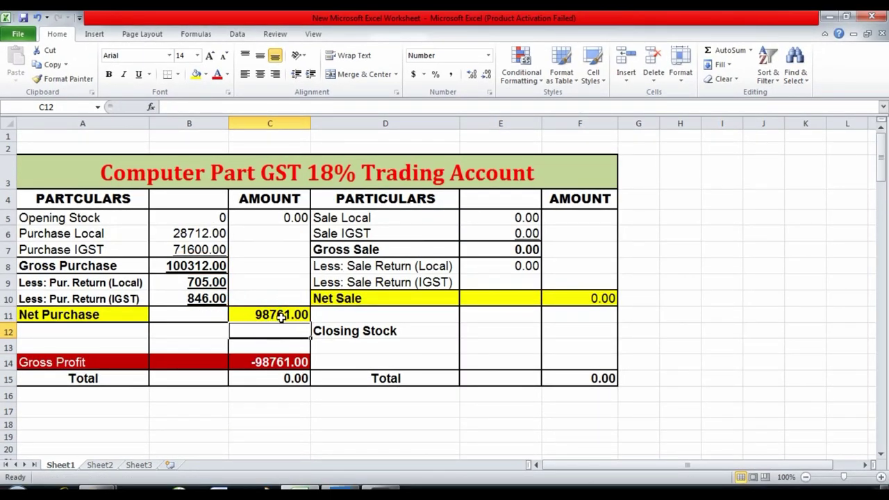
click(280, 315)
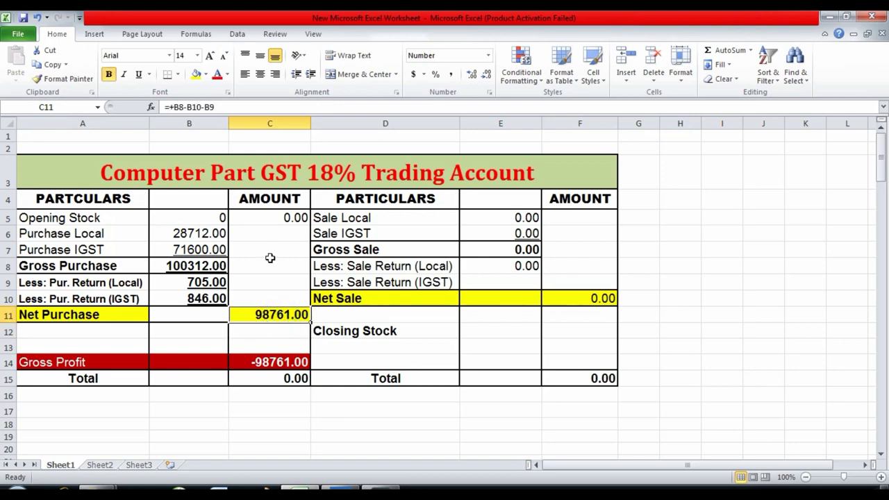
key(alt+Tab)
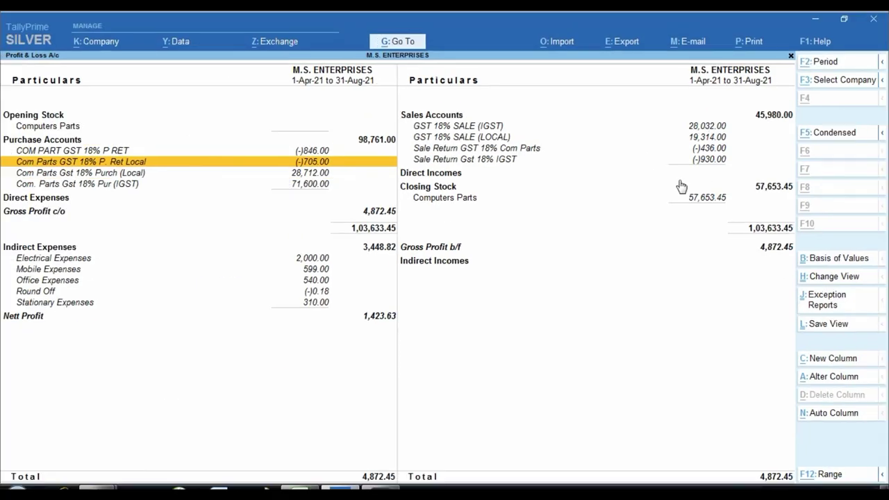
Enter Sale Local 19314 in E5 and Sale IGST 28032 in E6, giving Gross Sale 47346.00
key(alt+Tab)
click(517, 219)
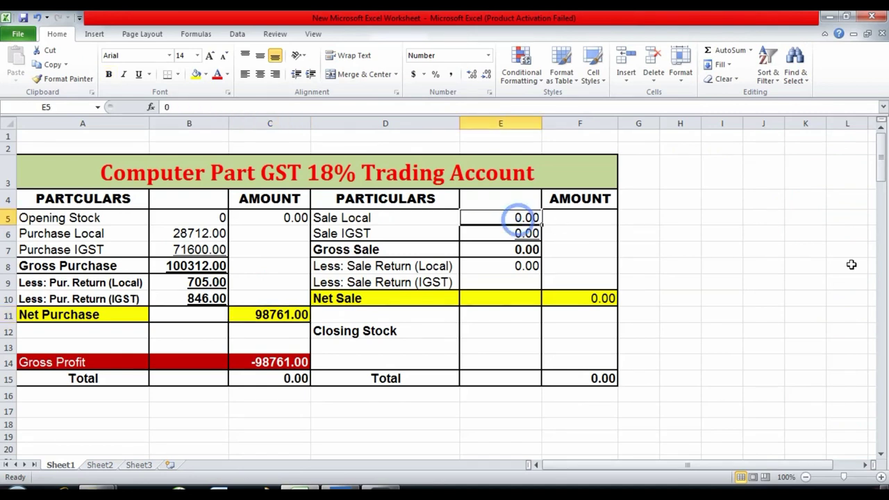
text(19314)
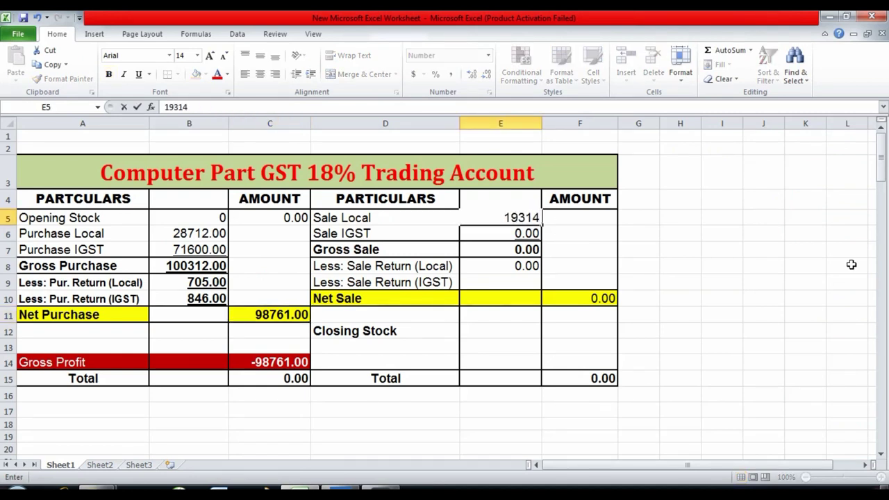
key(Return)
key(alt+Tab)
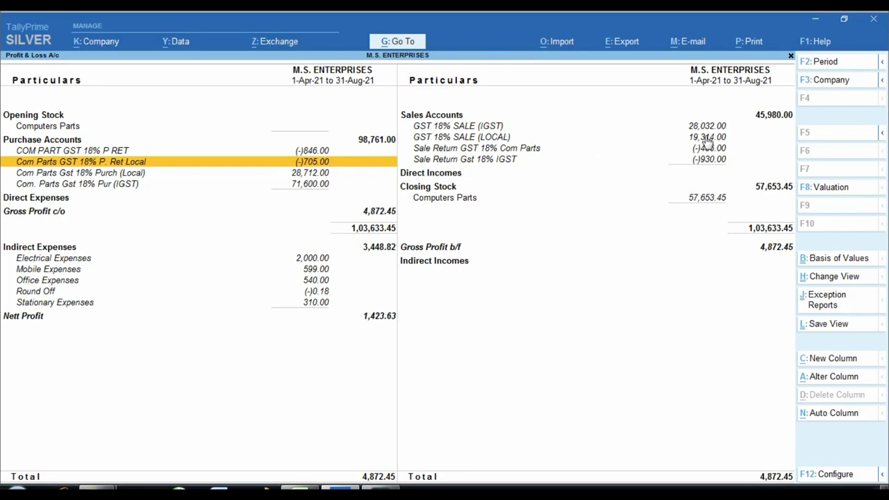
key(alt+Tab)
text(28032)
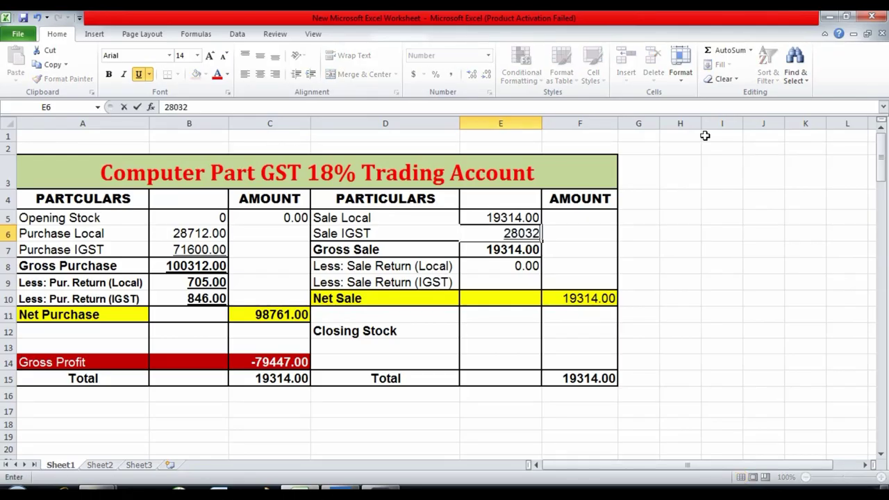
key(Return)
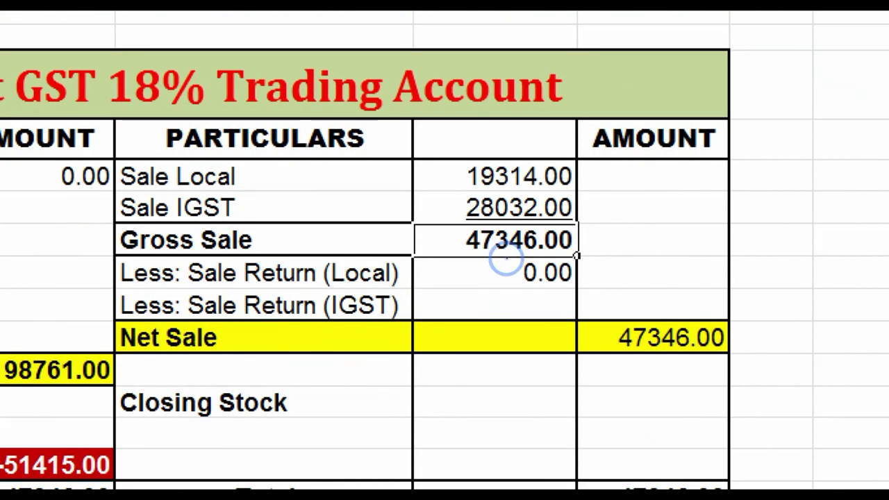
click(468, 240)
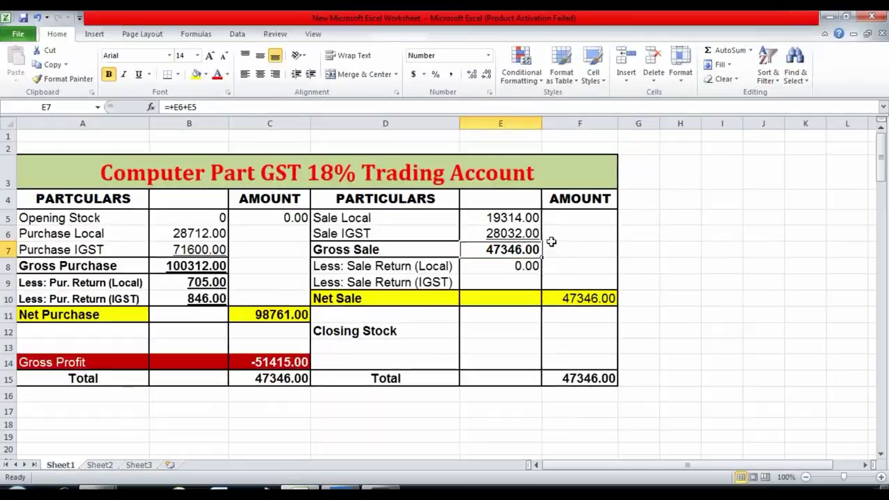
key(alt+Tab)
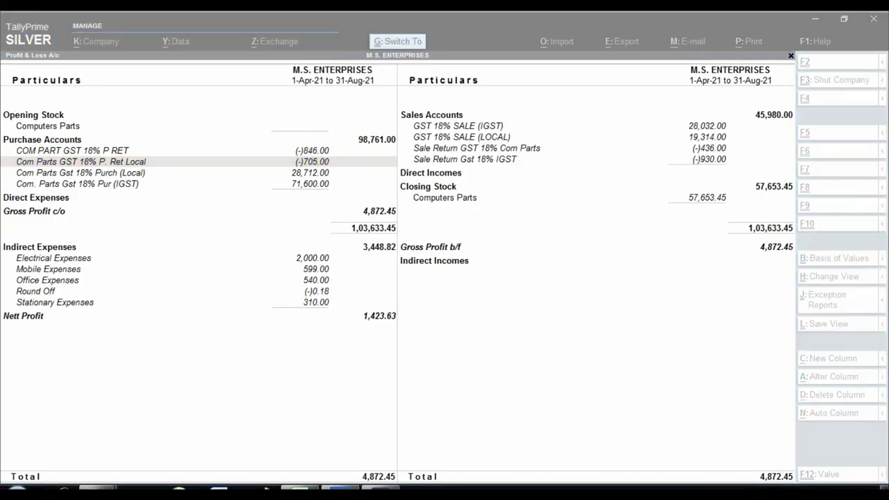
click(691, 169)
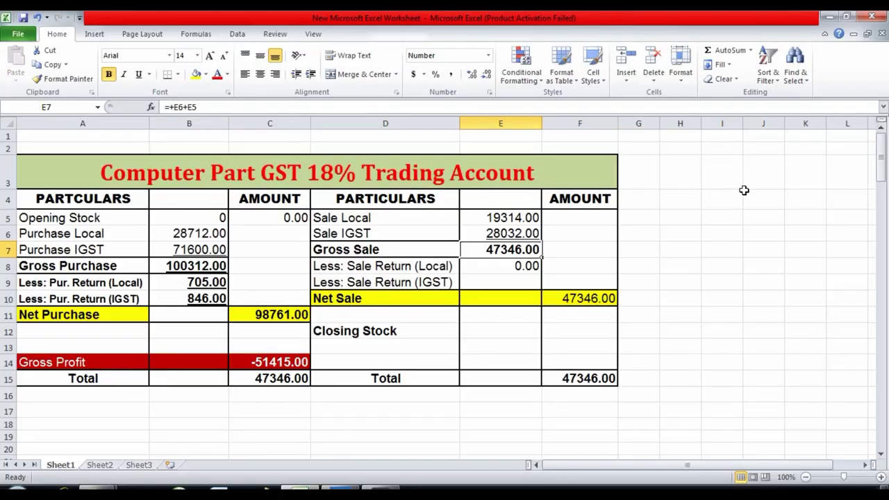
Enter sale returns of 436 (local) and 930 (IGST)
key(Down)
text(436)
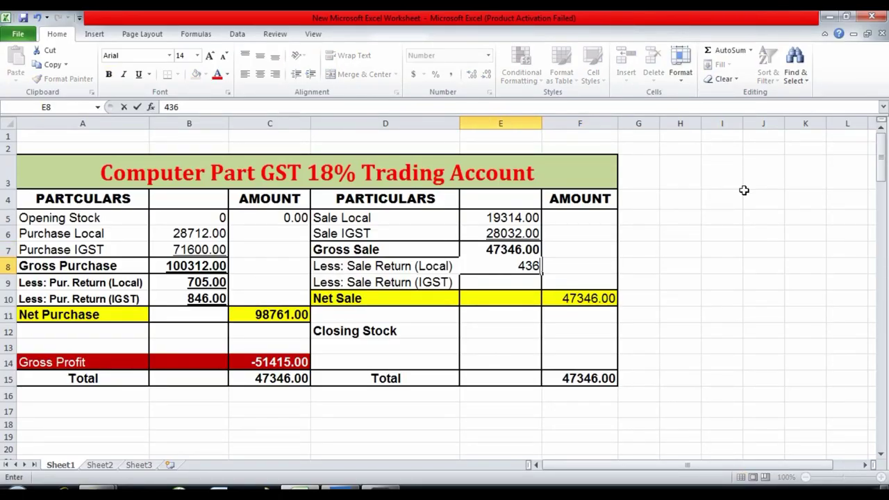
key(Return)
text(930)
key(Return)
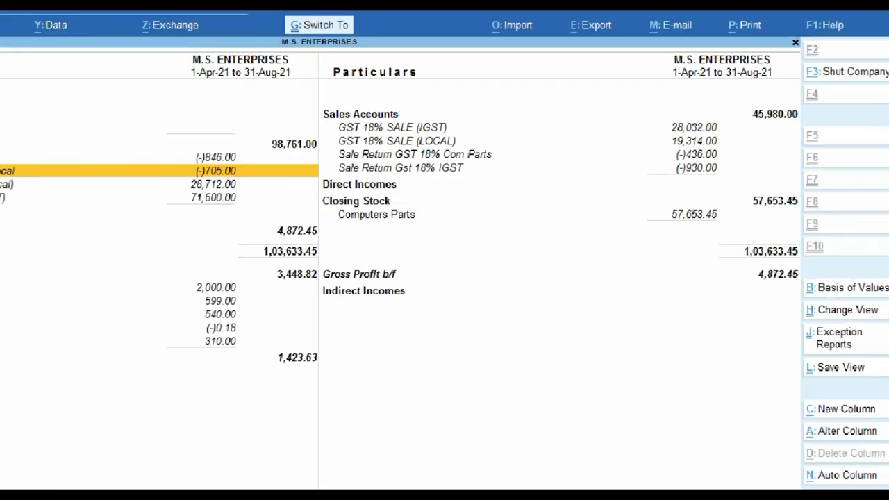
Mark the sales figures and check the Net Sale formula gives 45980.00
mouse_move(697, 94)
mouse_down()
mouse_move(766, 131)
mouse_move(797, 134)
mouse_up()
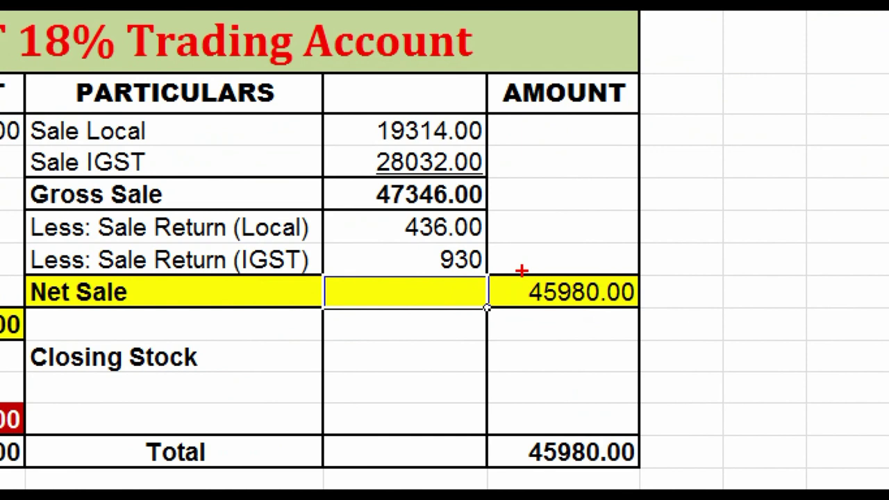
drag(513, 268, 646, 310)
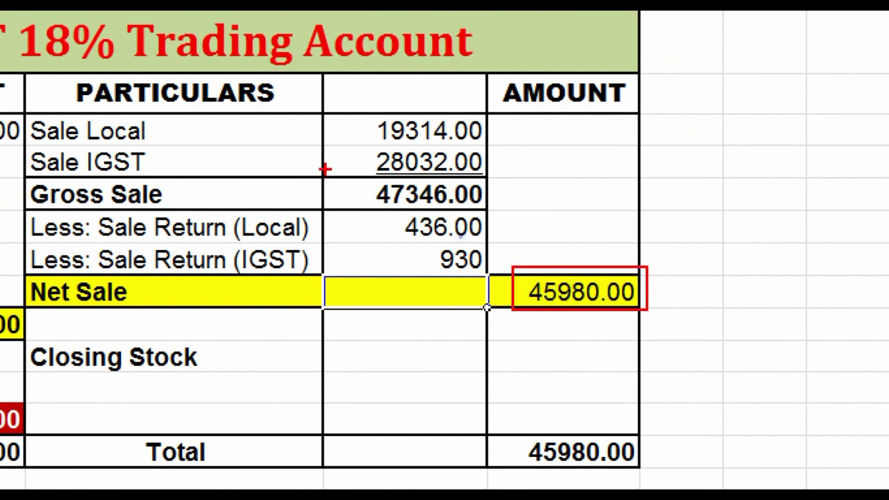
drag(325, 168, 486, 213)
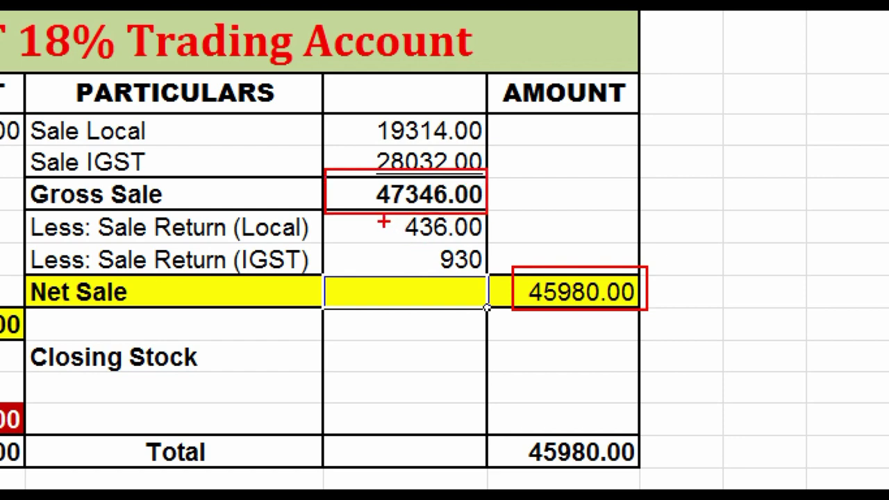
drag(363, 214, 488, 273)
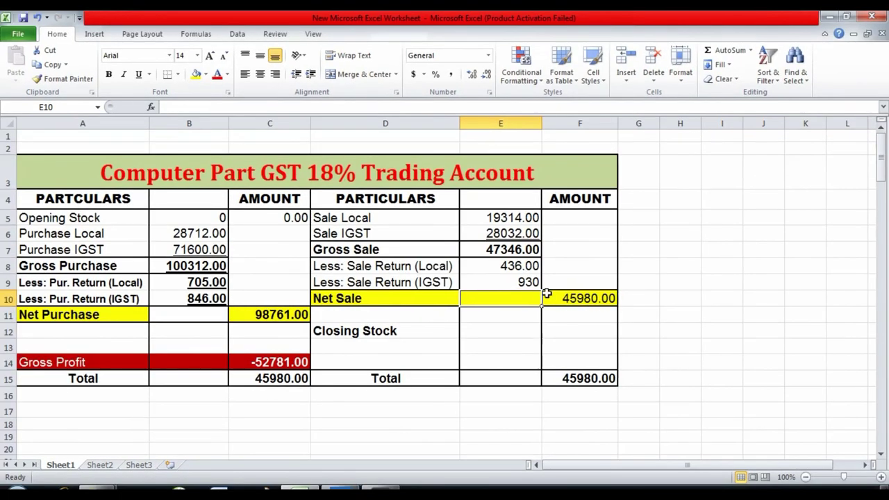
click(629, 280)
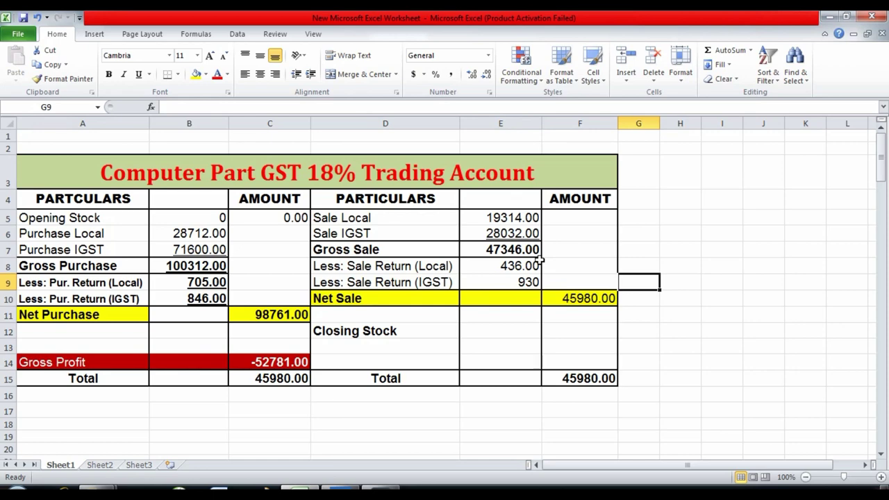
click(592, 303)
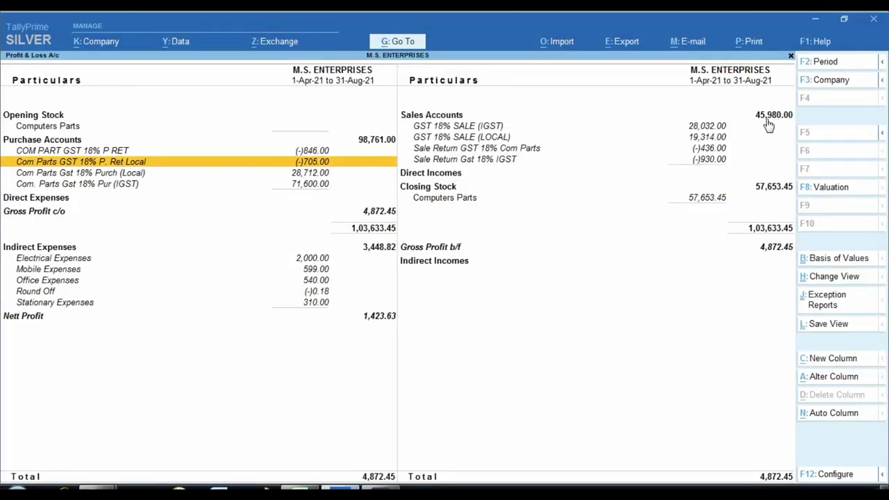
Select Excel's Closing Stock cell, then set Tally's valuation to Last Purchase Cost (Closing Stock 59,878.00)
key(alt+Tab)
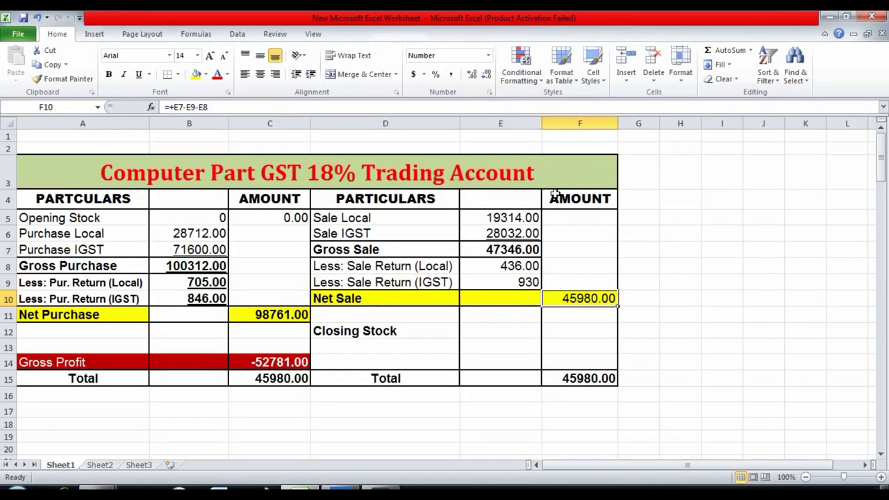
click(683, 253)
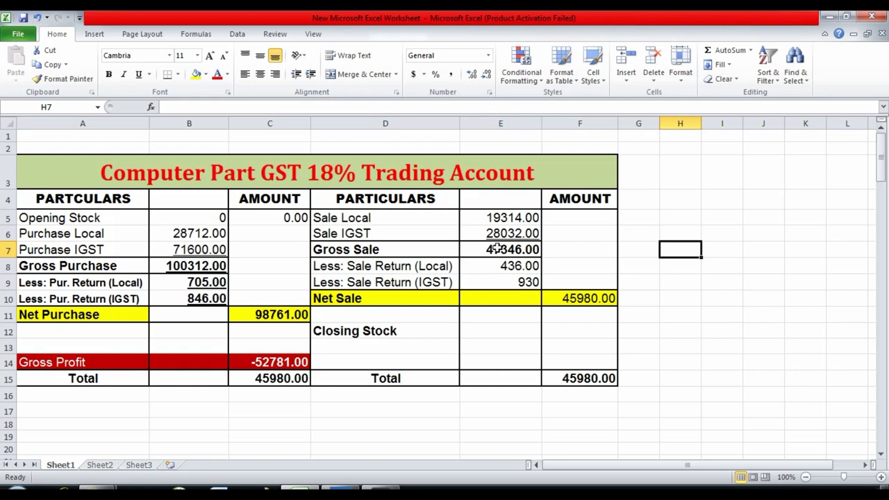
click(554, 330)
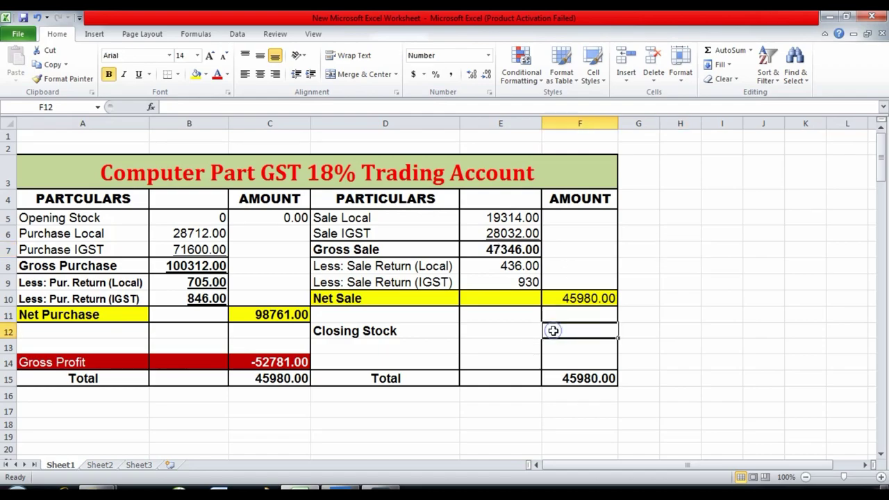
key(alt+Tab)
click(841, 189)
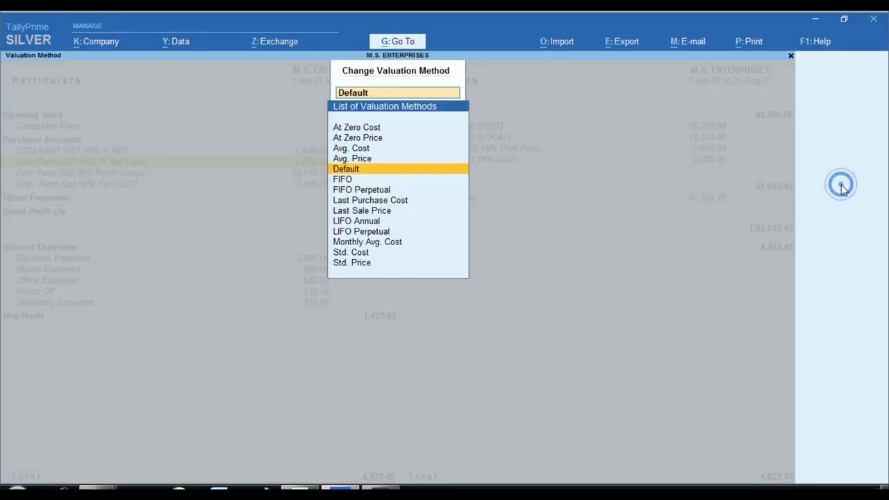
key(Down)
key(Down)
key(Down)
key(Return)
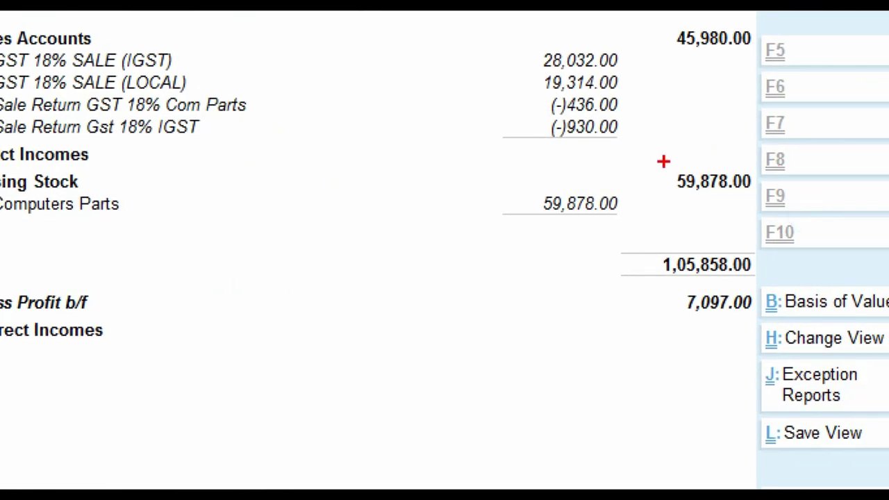
drag(657, 161, 762, 207)
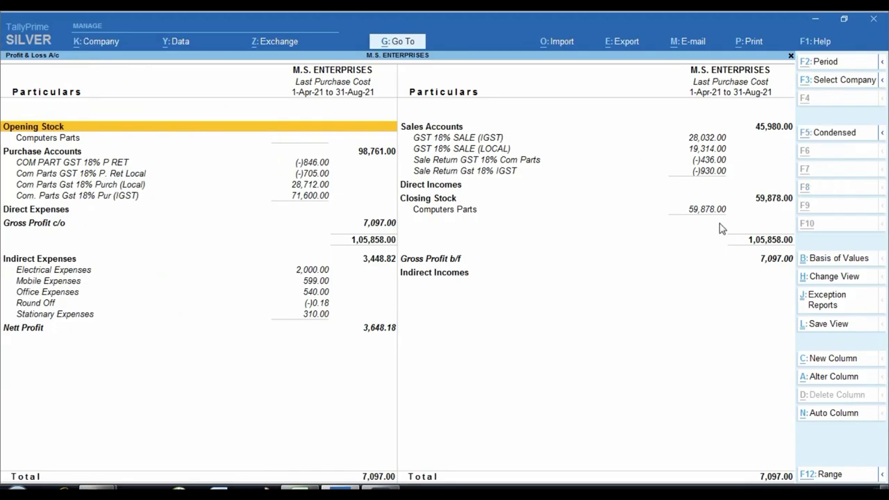
Enter Closing Stock 59878, giving Gross Profit 7097.00 and totals of 105858.00 matching TallyPrime
key(alt+Tab)
text(5987)
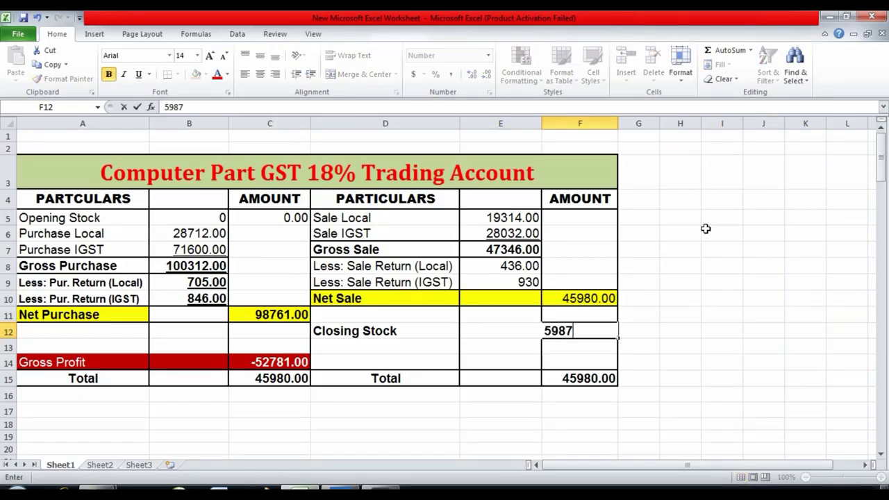
key(Return)
key(alt+Tab)
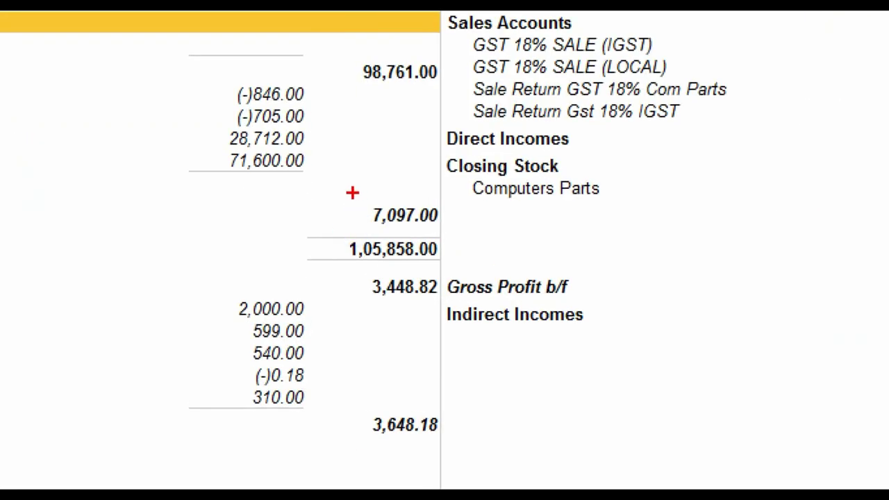
drag(348, 190, 449, 232)
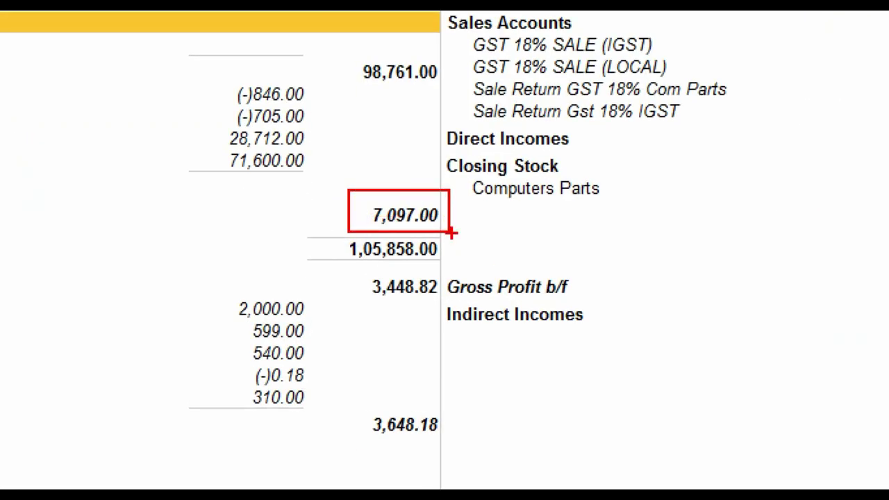
key(alt+Tab)
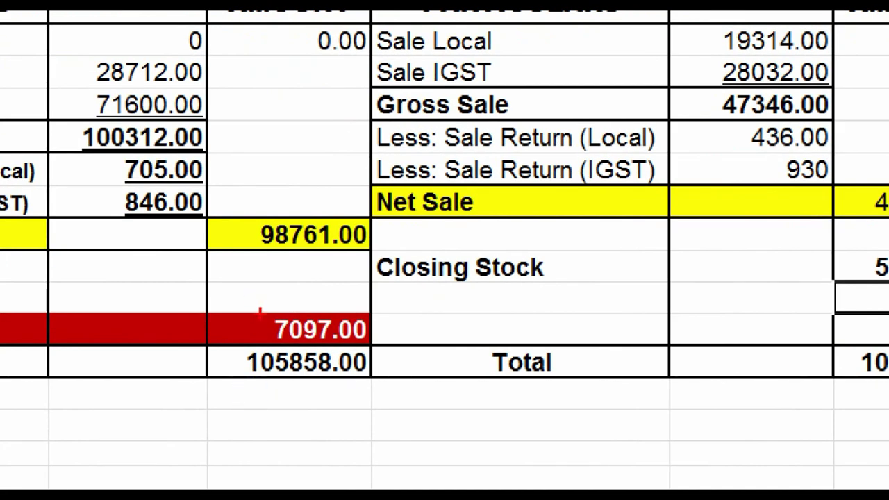
drag(251, 305, 323, 340)
drag(250, 351, 373, 345)
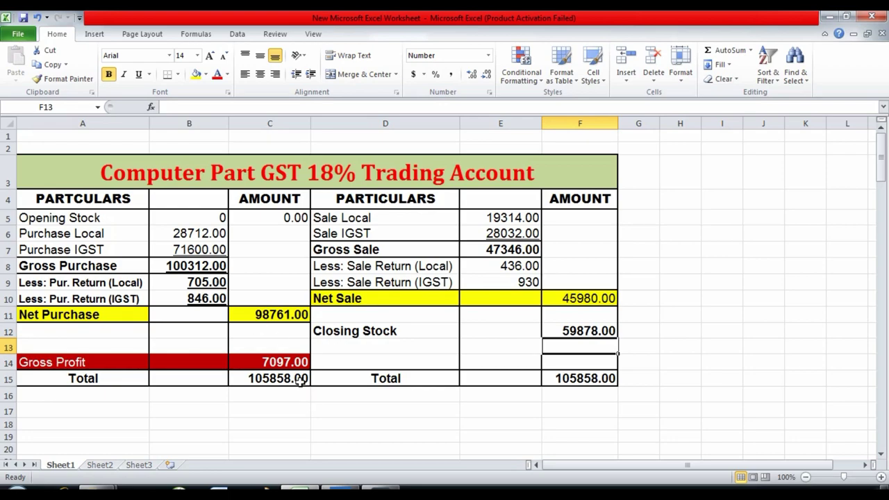
Leave Profit & Loss and open GST Reports > GSTR-1 for the period 1-4-21 to 31-8-21
key(alt+Tab)
key(Escape)
key(Escape)
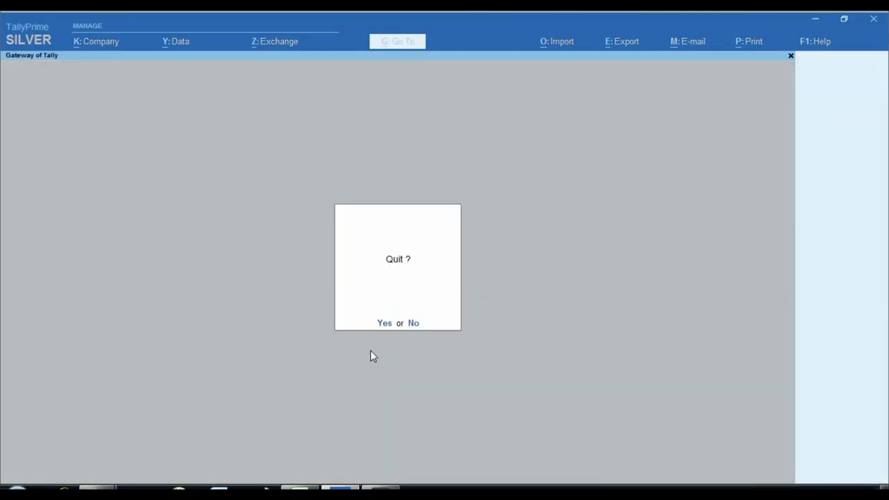
key(Escape)
key(i)
key(Down)
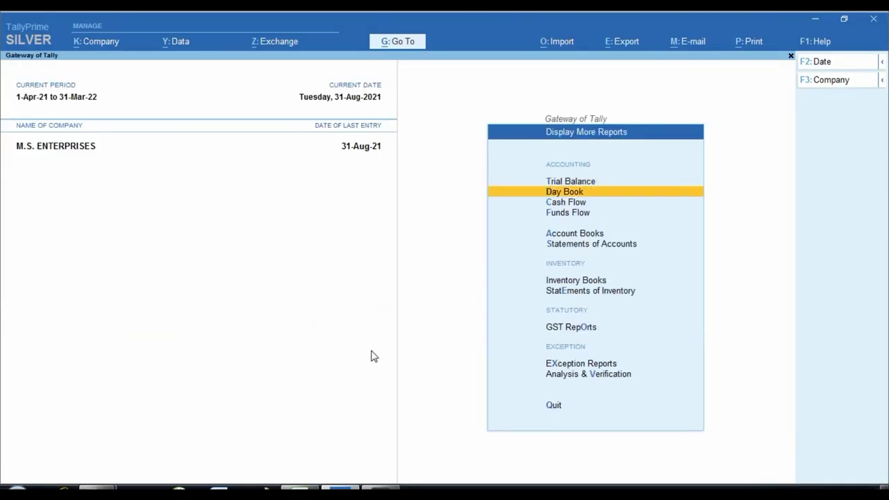
key(Up)
key(Up)
key(Up)
key(Up)
key(Return)
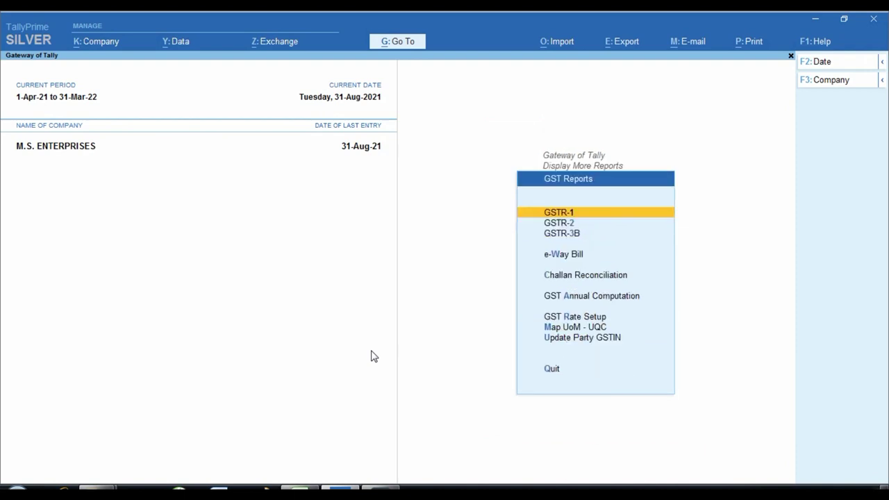
key(Return)
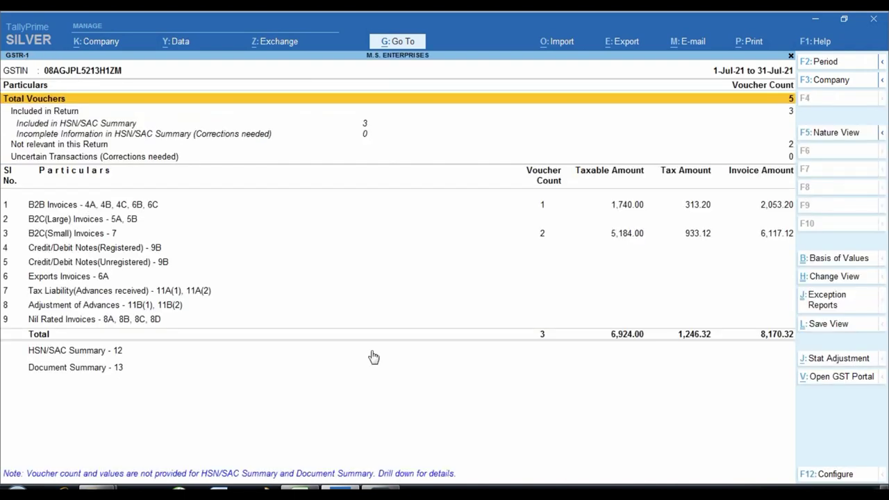
key(F2)
key(Return)
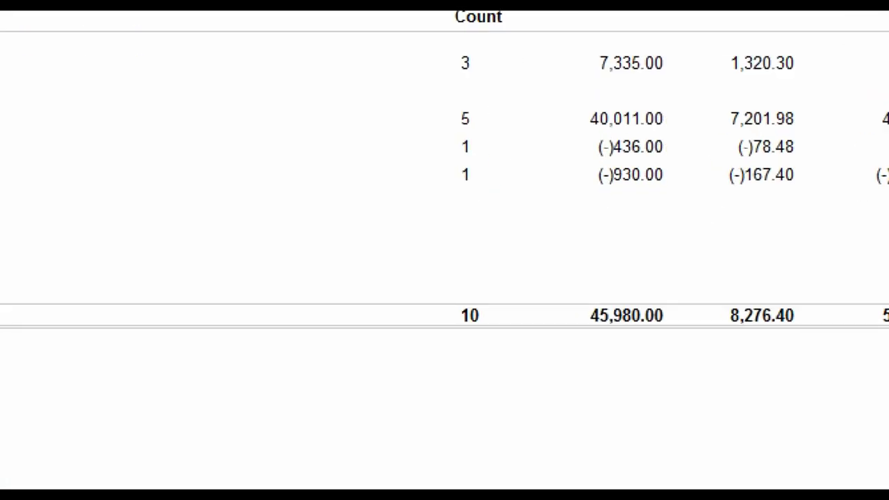
Compare GSTR-1's 45,980.00 taxable total with Net Sale, checking the 7,335.00 and 40,011.00 sales and returns
mouse_move(557, 268)
mouse_down()
mouse_move(660, 335)
mouse_move(686, 338)
mouse_up()
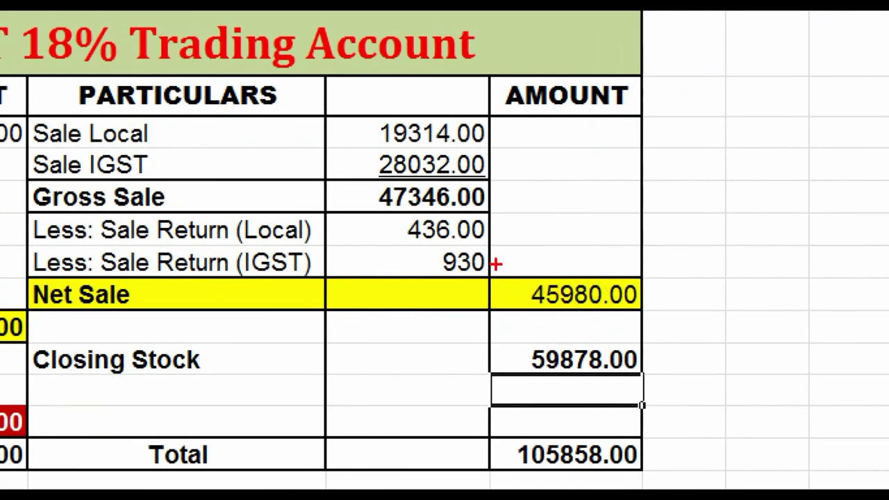
drag(496, 263, 649, 323)
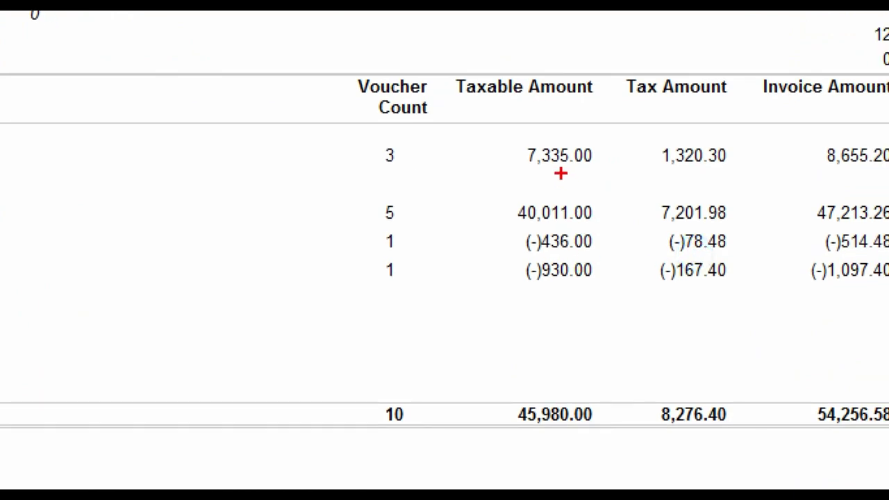
drag(496, 123, 614, 224)
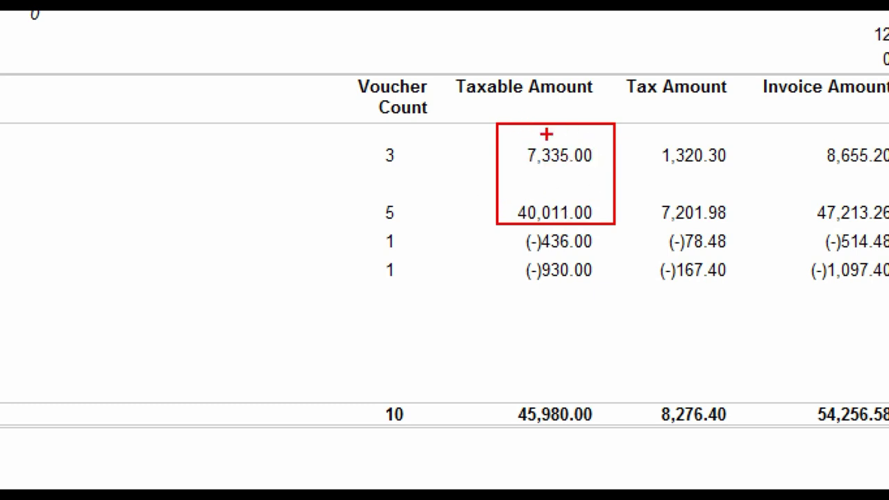
drag(498, 225, 618, 298)
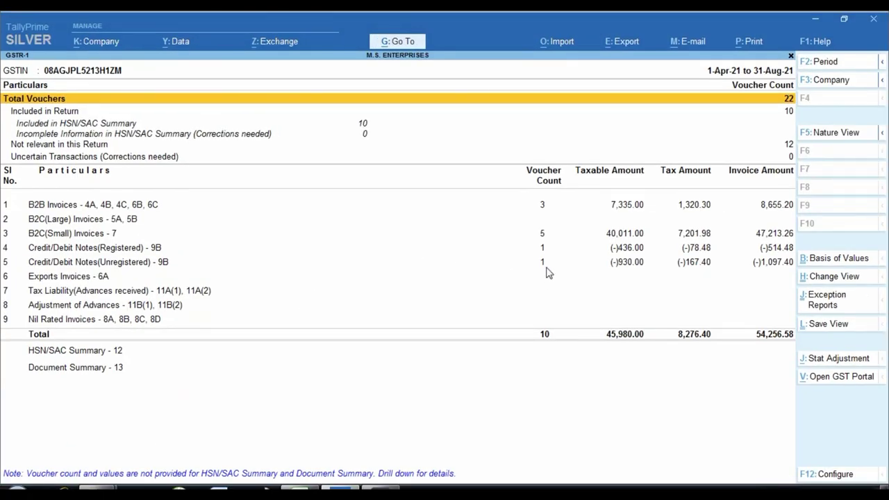
click(543, 265)
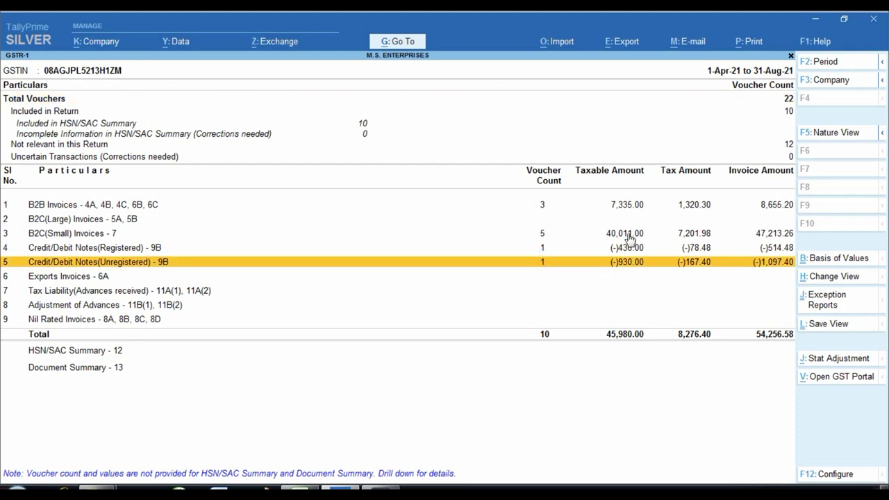
key(alt+Tab)
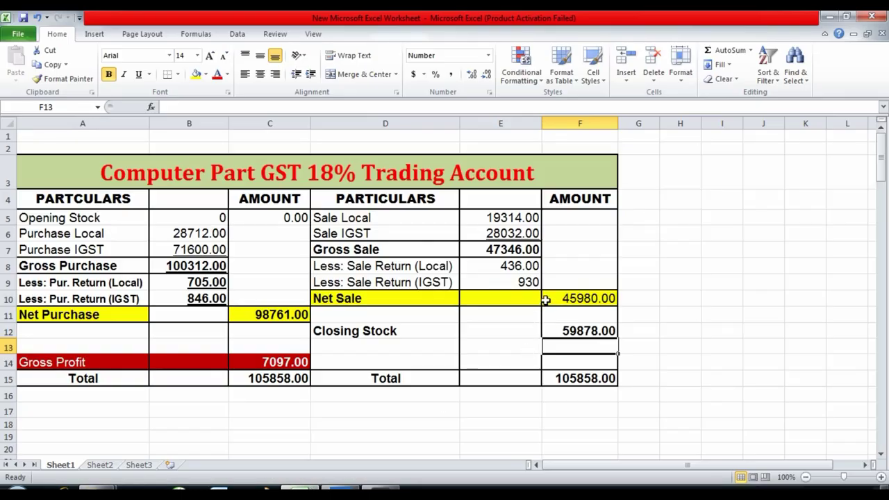
key(alt+Tab)
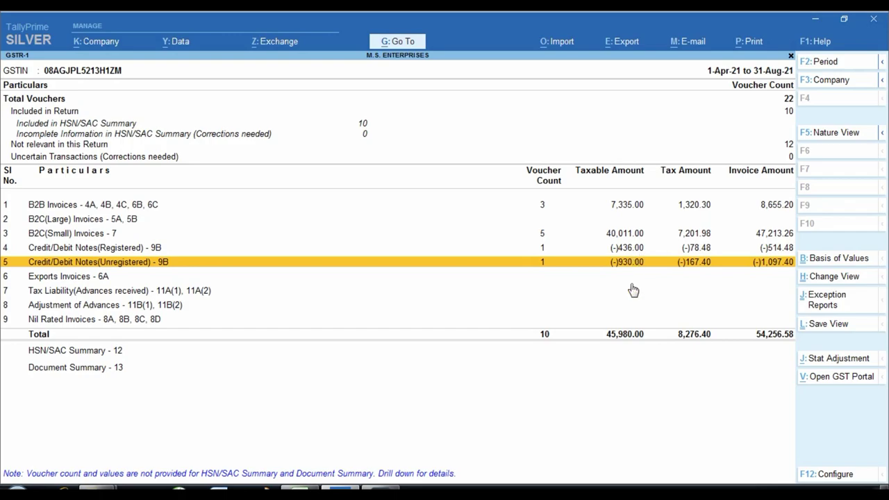
key(alt+Tab)
key(alt+Tab)
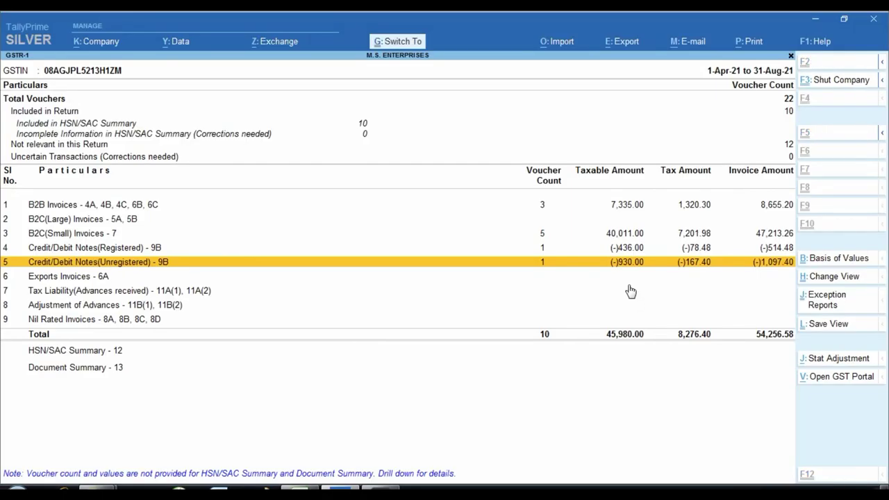
key(ctrl+1)
click(627, 283)
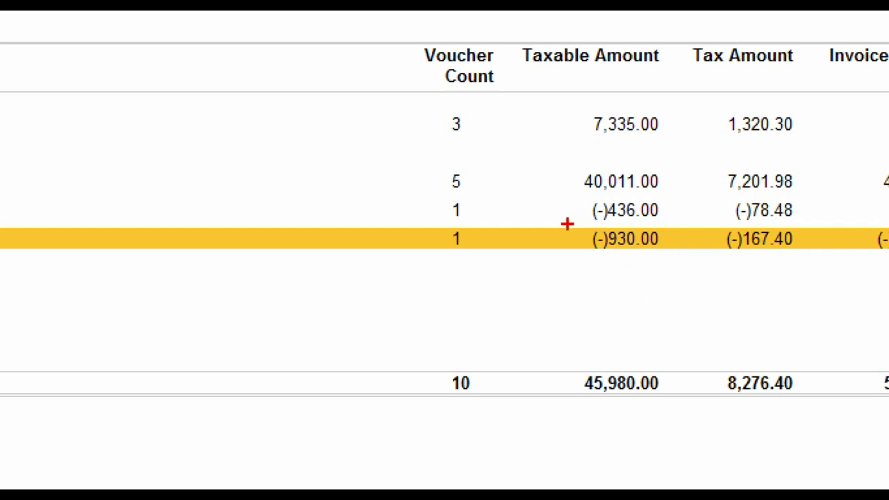
key(Escape)
key(alt+Tab)
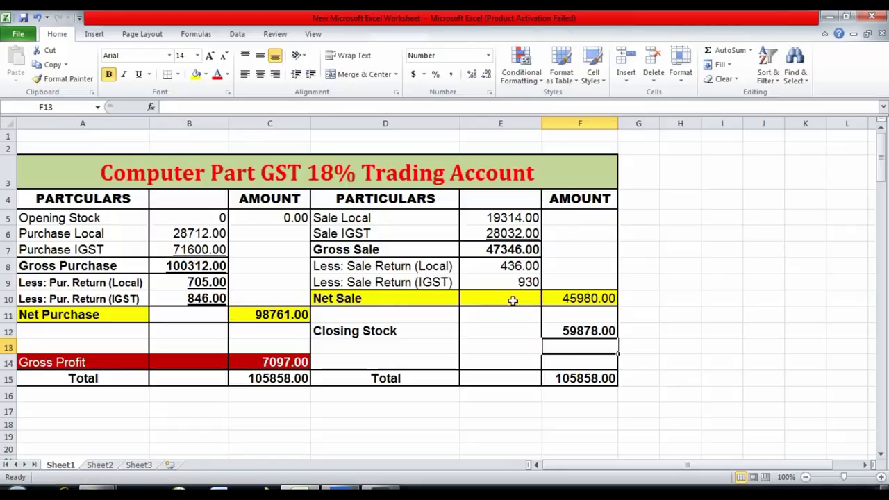
click(495, 266)
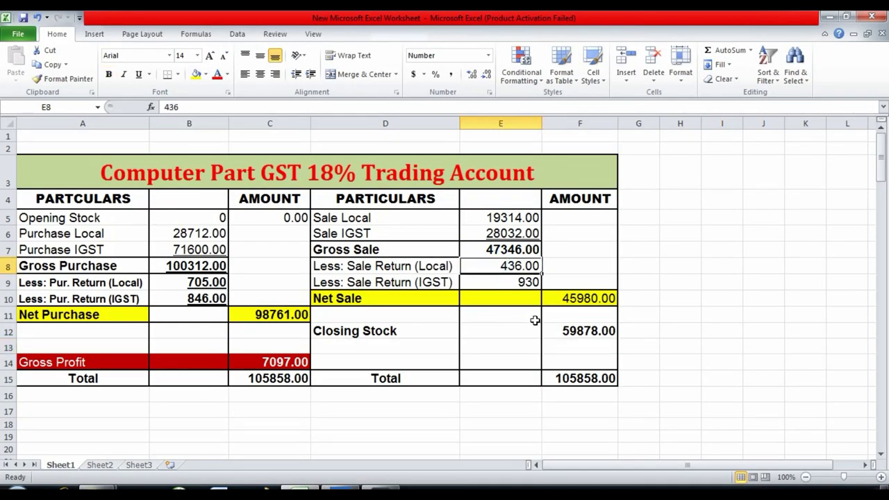
key(ctrl+1)
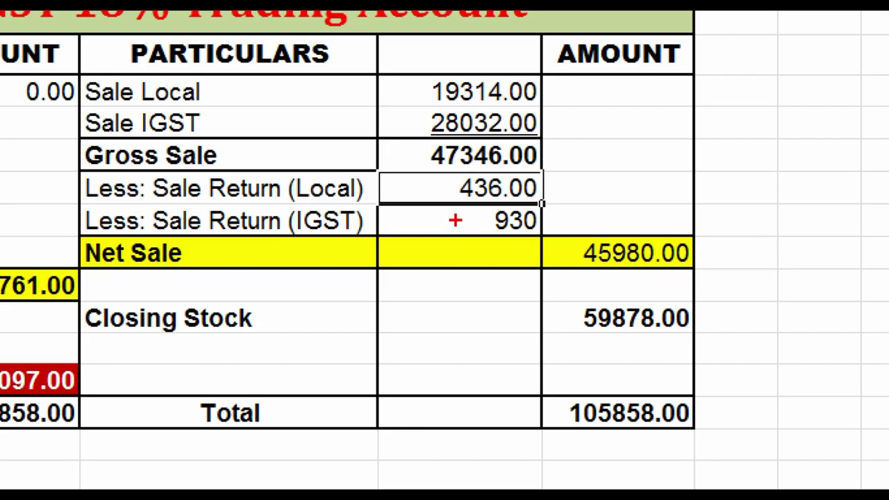
key(Escape)
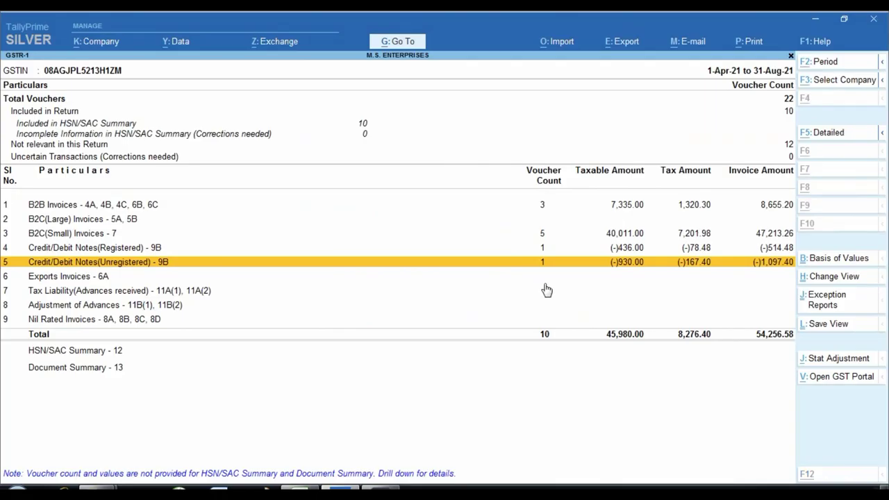
key(alt+Tab)
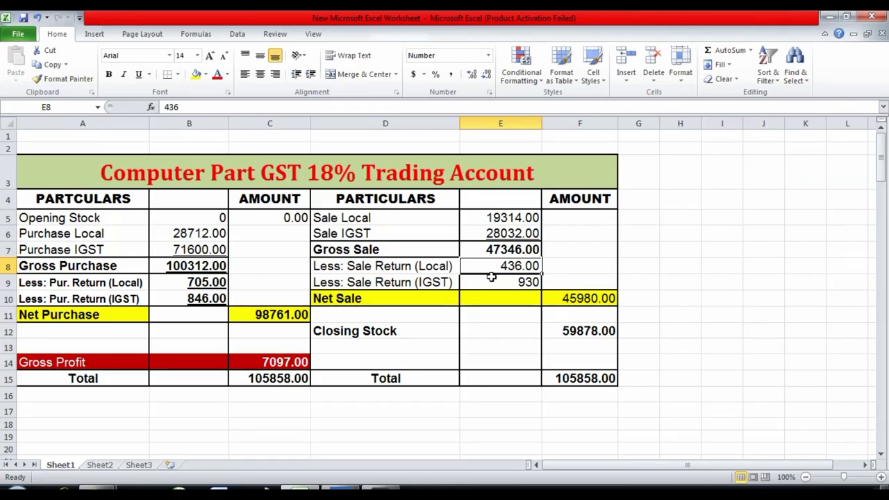
key(alt+Tab)
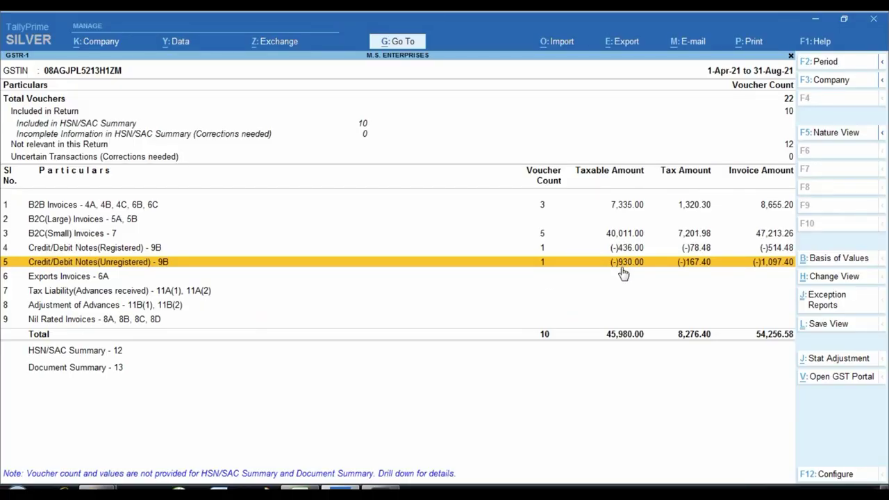
key(alt+Tab)
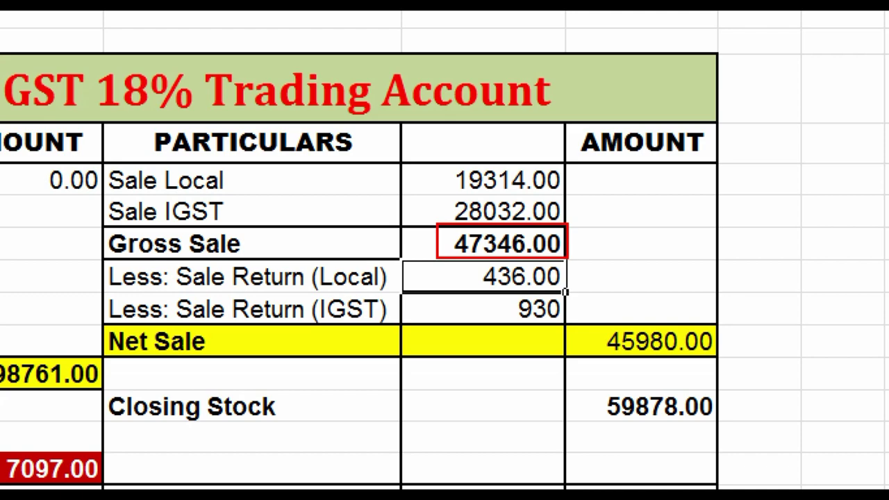
key(alt+Tab)
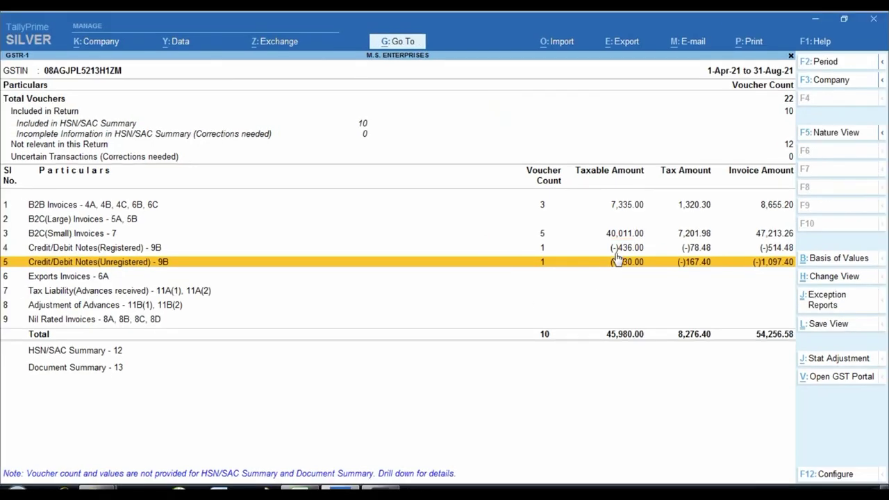
Switch to the GSTR-2 report with the period 1-4-21 to 31-8-21
key(Escape)
key(Down)
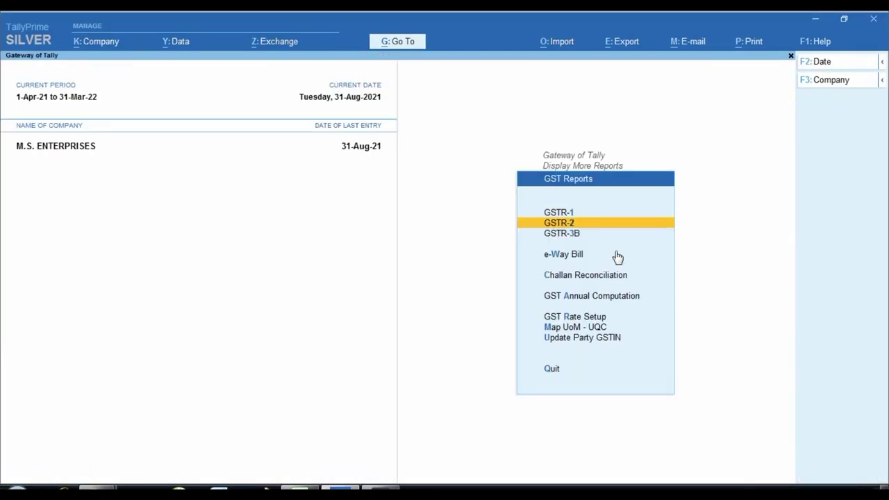
key(Return)
key(F2)
text(1-4-21)
key(Return)
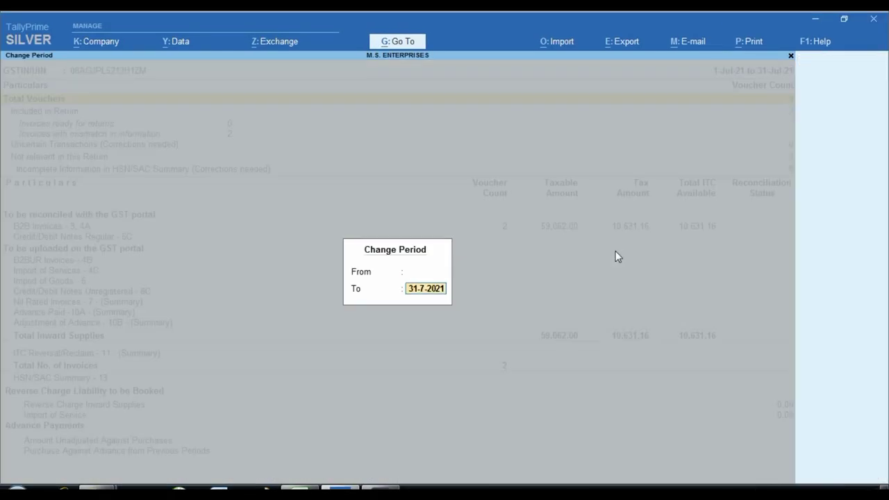
text(31-8-21)
key(Return)
key(ctrl)
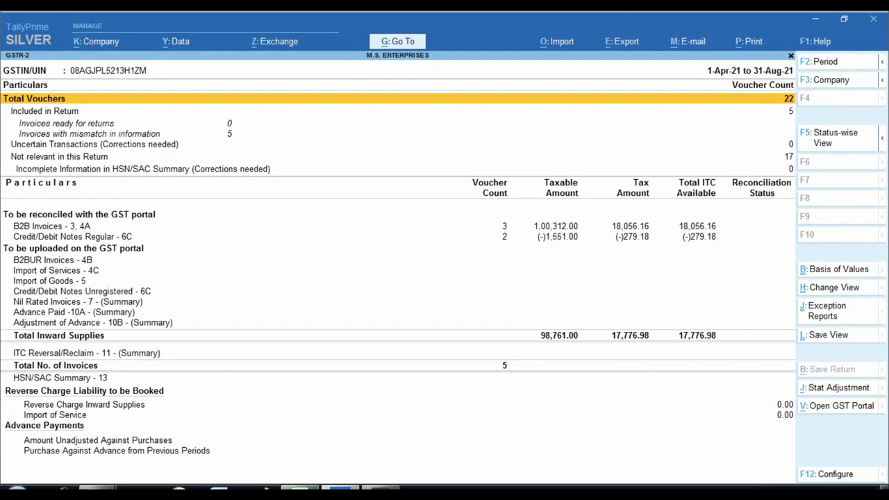
Compare Excel's Net Purchase 98761.00 with GSTR-2's 1,00,312.00 purchases less 1,551.00 notes
mouse_move(298, 490)
click(238, 386)
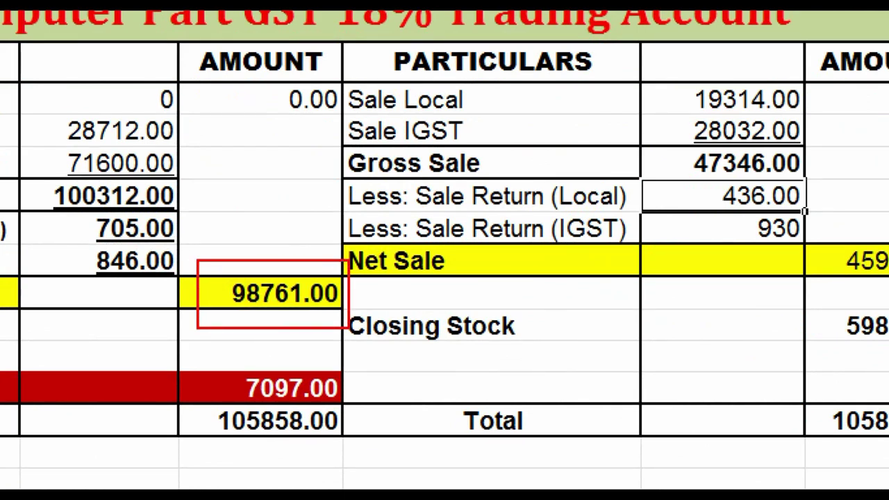
drag(31, 174, 78, 200)
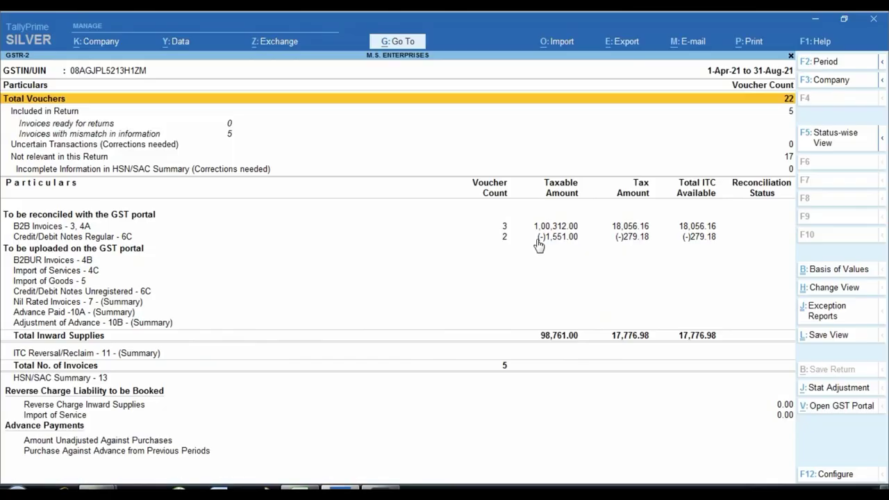
key(ctrl+1)
click(543, 230)
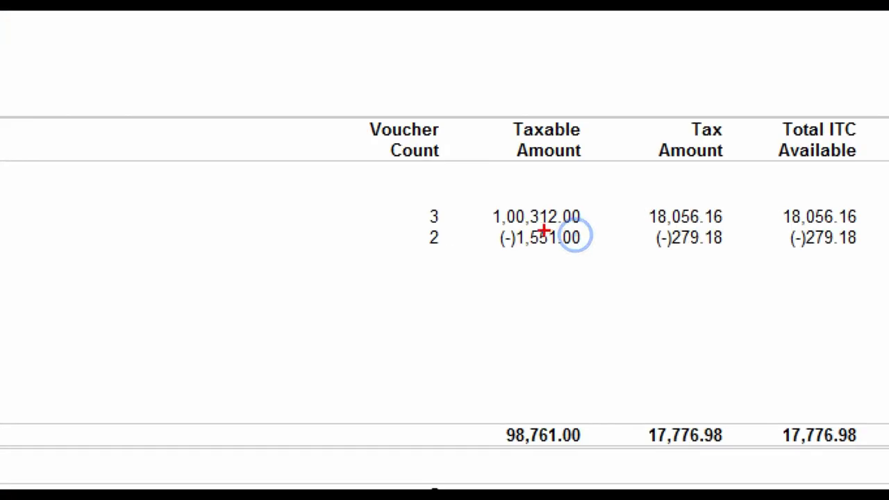
drag(479, 190, 590, 227)
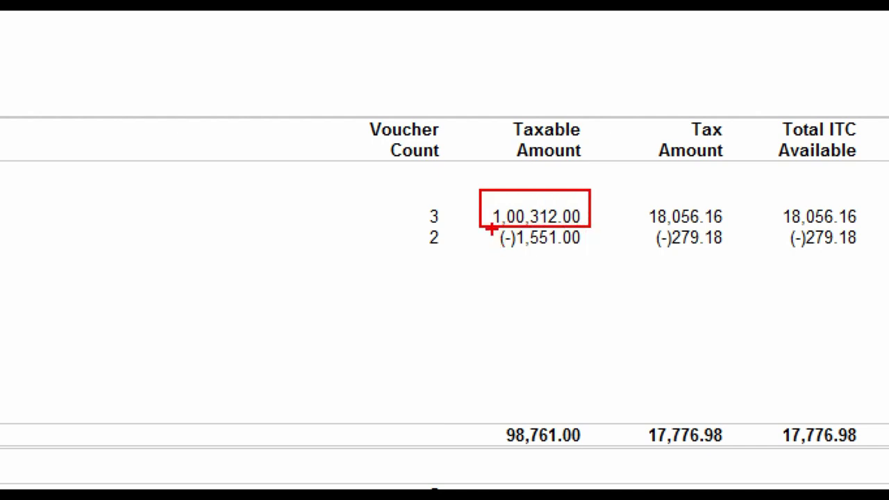
mouse_move(485, 227)
mouse_down()
mouse_move(511, 251)
mouse_move(590, 251)
mouse_up()
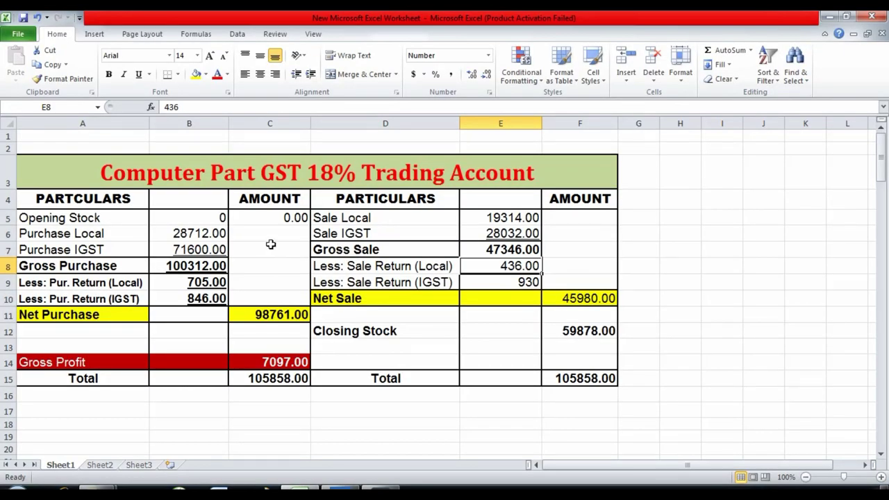
click(270, 245)
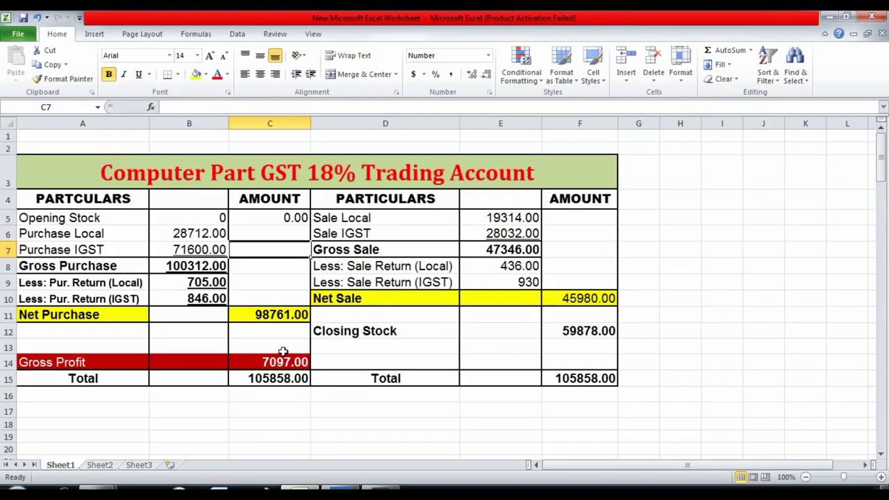
click(274, 293)
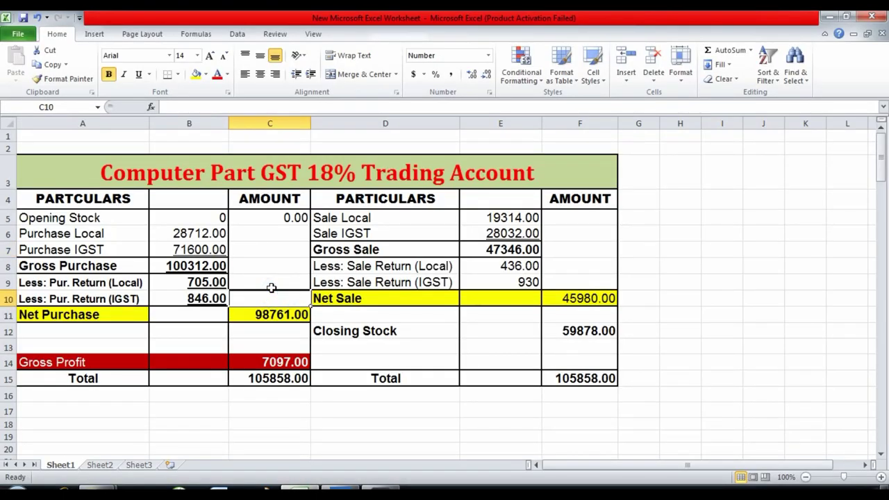